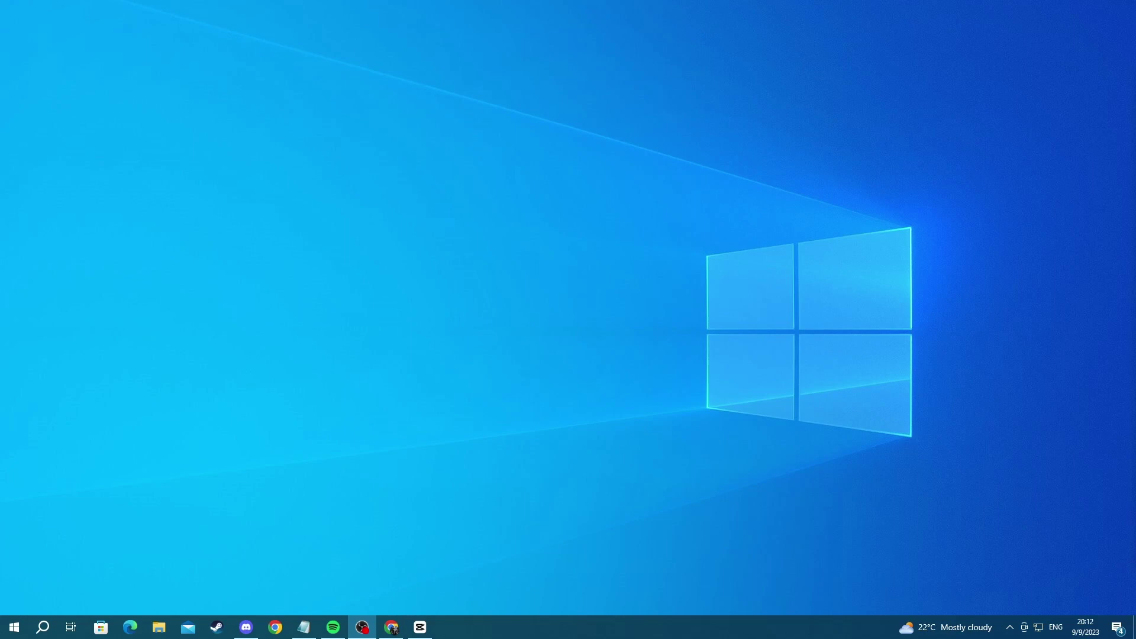
# Open the list of recording devices in the Windows Sound settings
pyautogui.click(1010, 628)
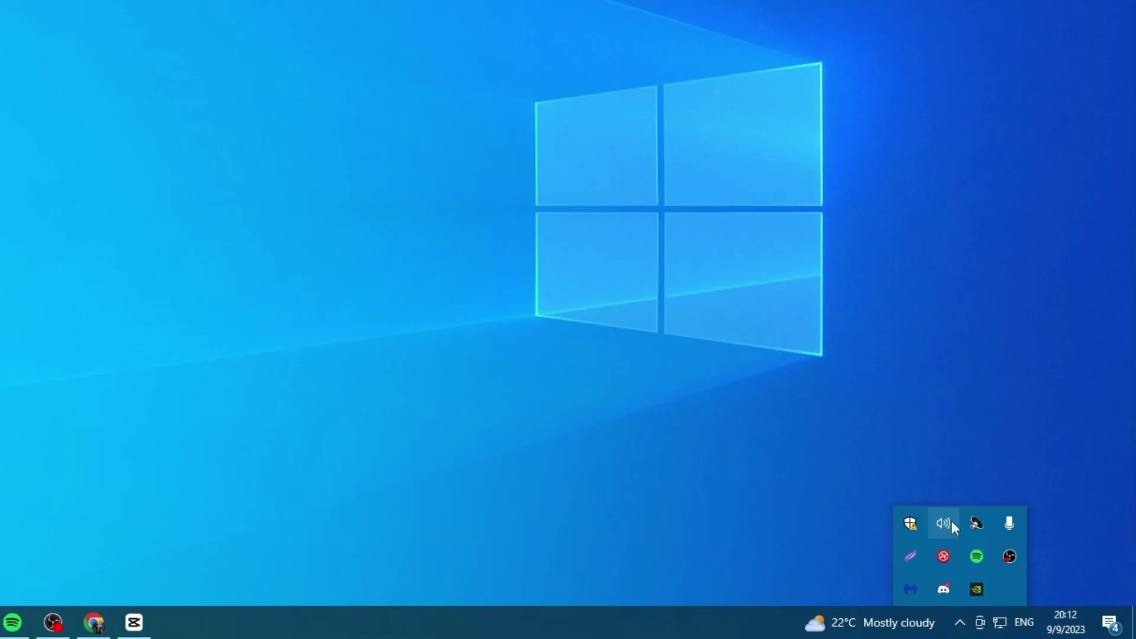
pyautogui.rightClick(1000, 554)
pyautogui.click(943, 472)
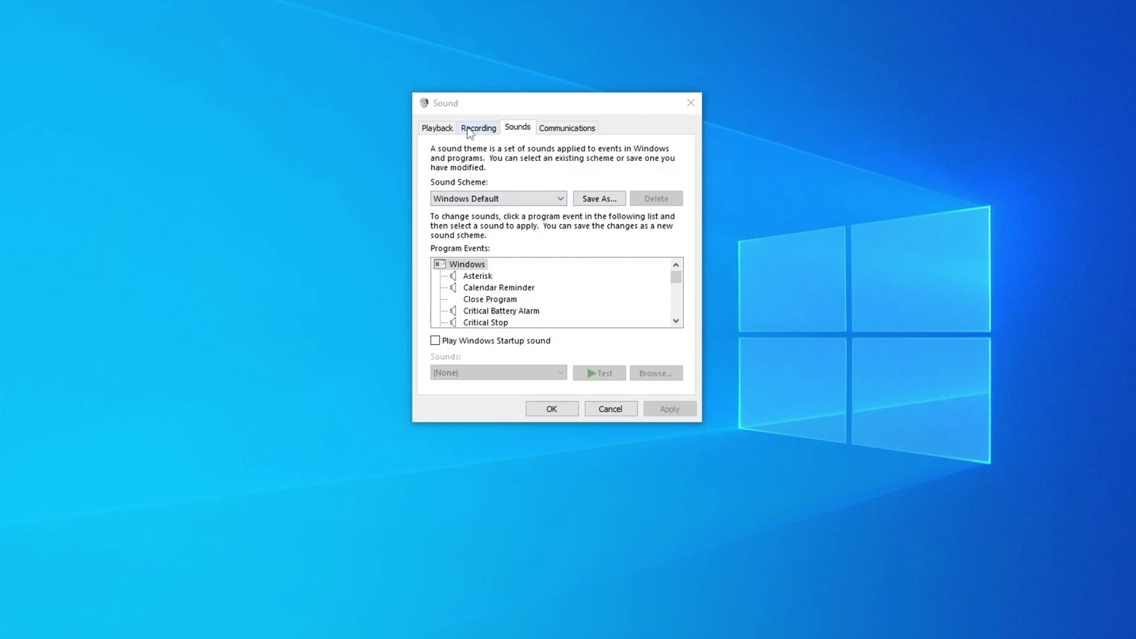
pyautogui.click(469, 130)
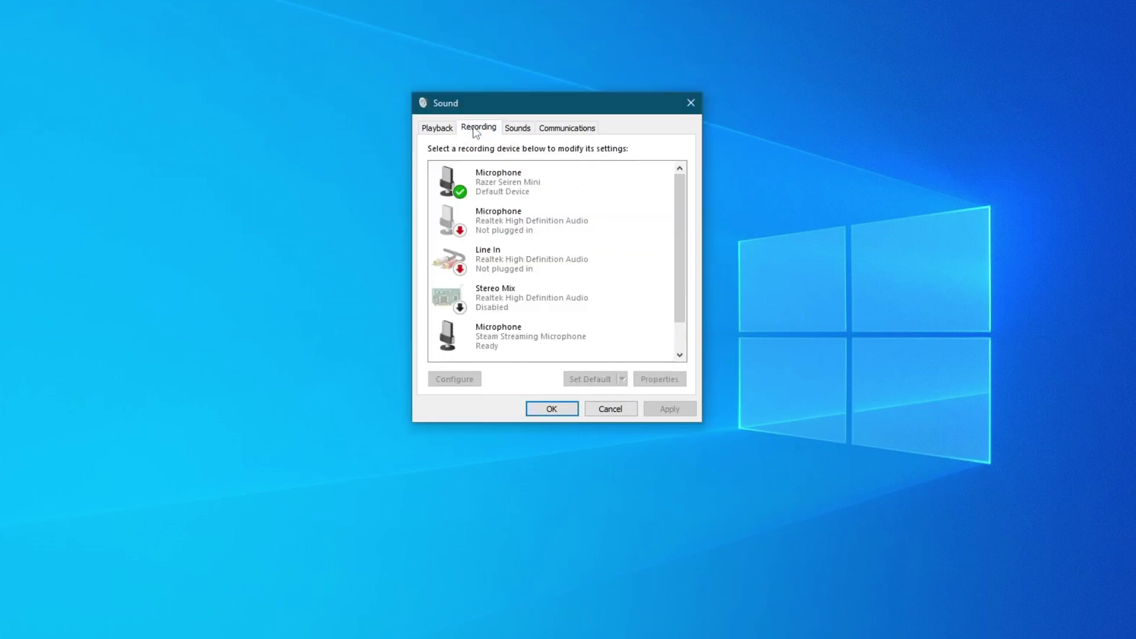
# Open the properties of the Razer Seiren Mini microphone and lower its input level
pyautogui.rightClick(505, 183)
pyautogui.click(542, 268)
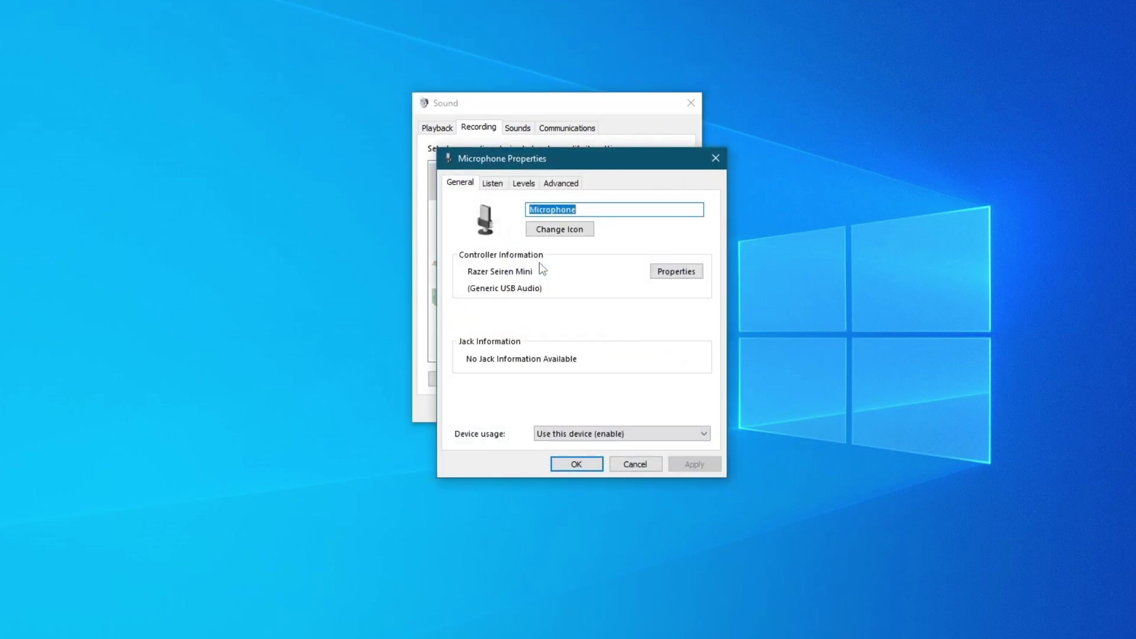
pyautogui.click(522, 185)
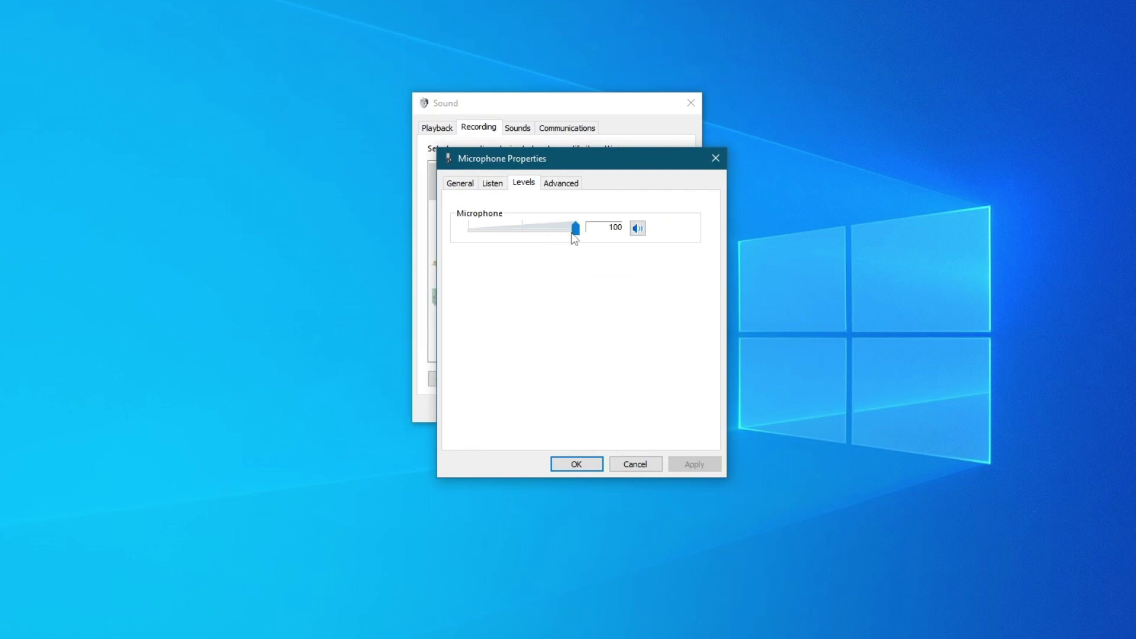
pyautogui.moveTo(576, 231); pyautogui.dragTo(530, 232)
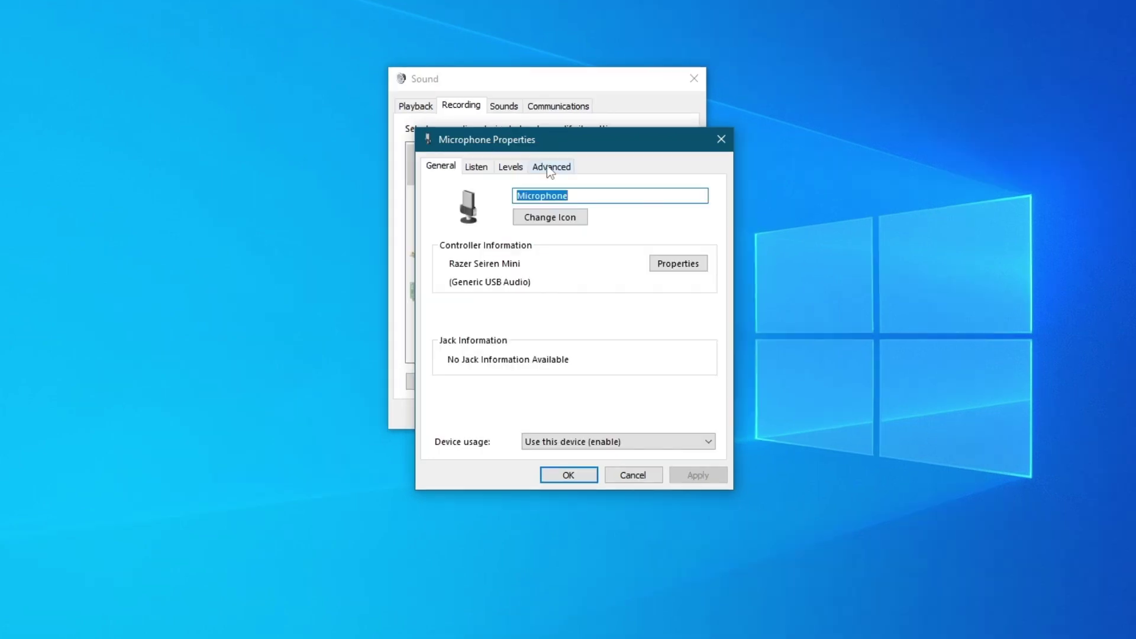
# Set the microphone's default format to 1 channel, 16 bit, 48000 Hz (DVD Quality) and confirm the properties
pyautogui.click(561, 183)
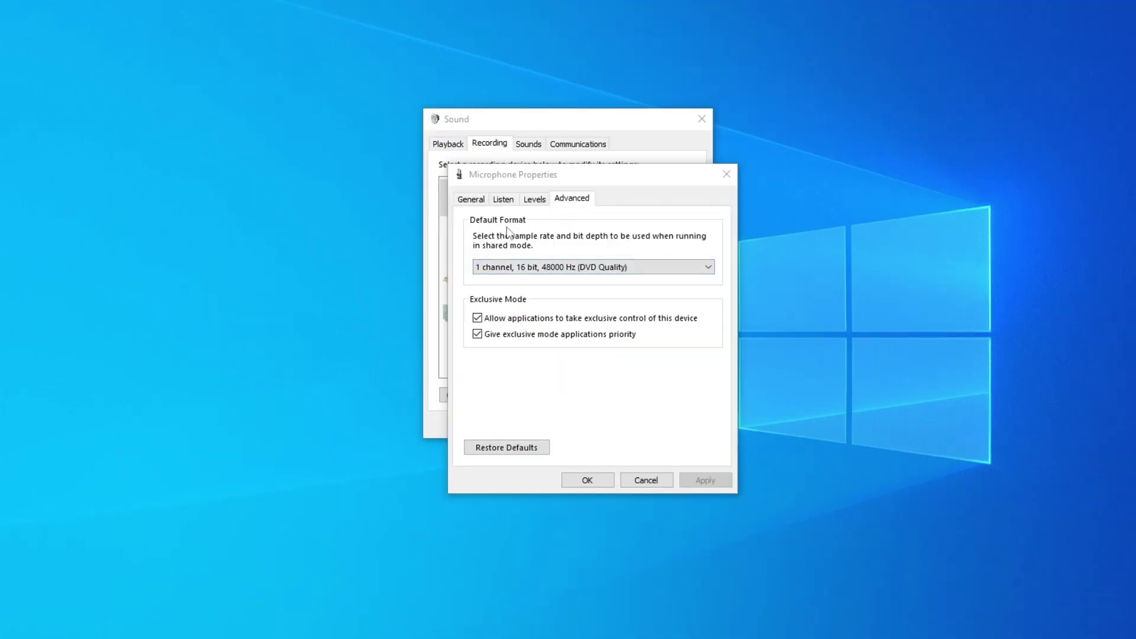
pyautogui.click(491, 269)
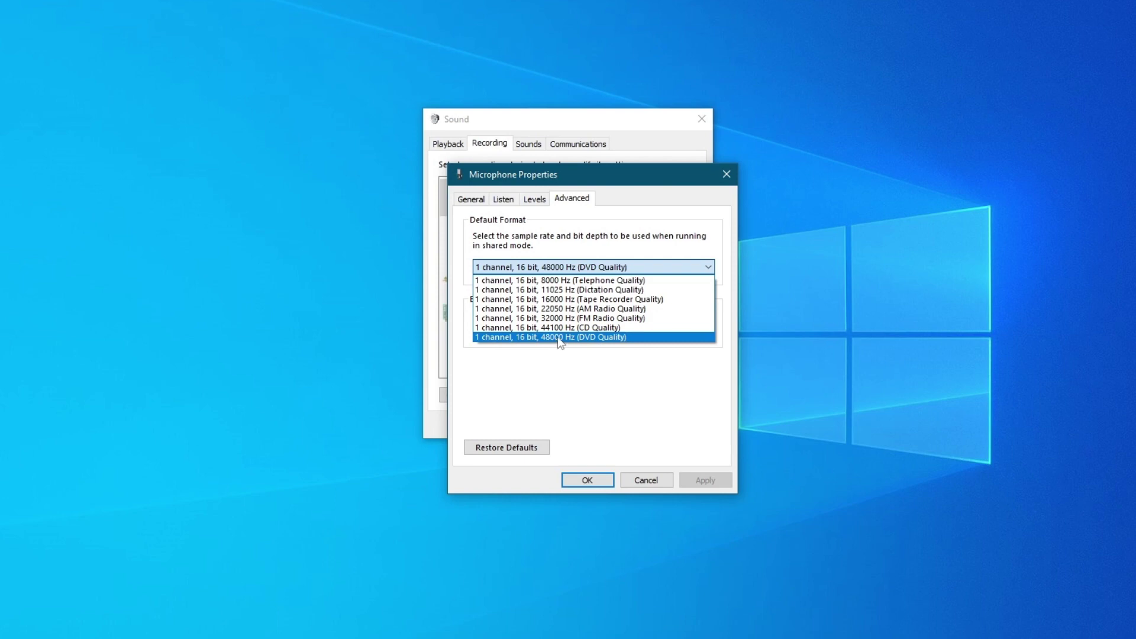
pyautogui.click(559, 337)
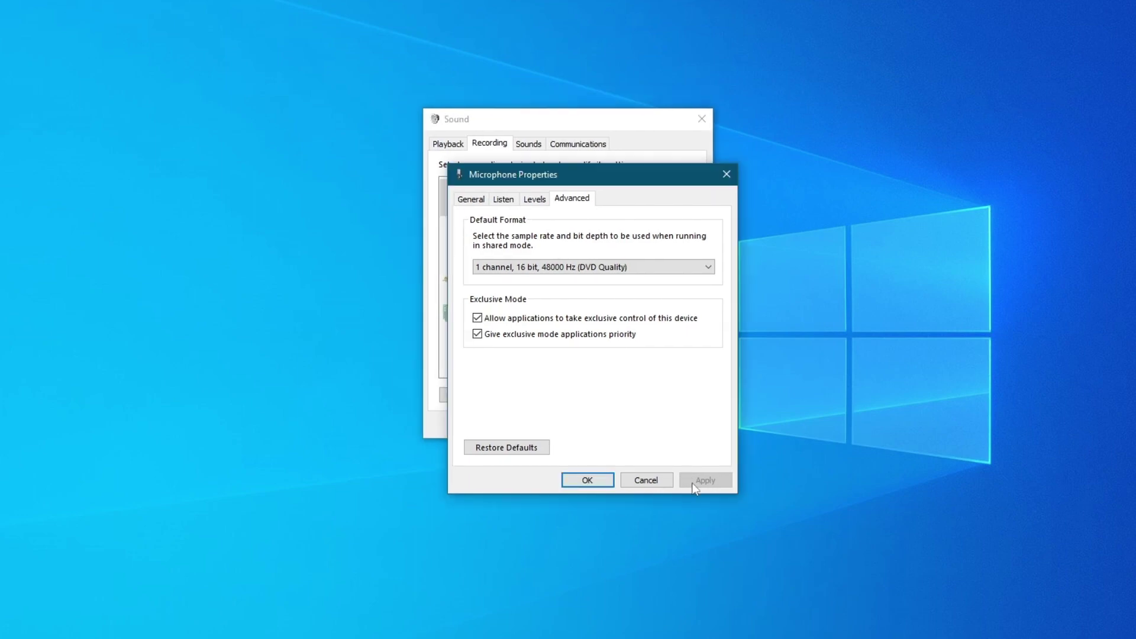
pyautogui.click(595, 484)
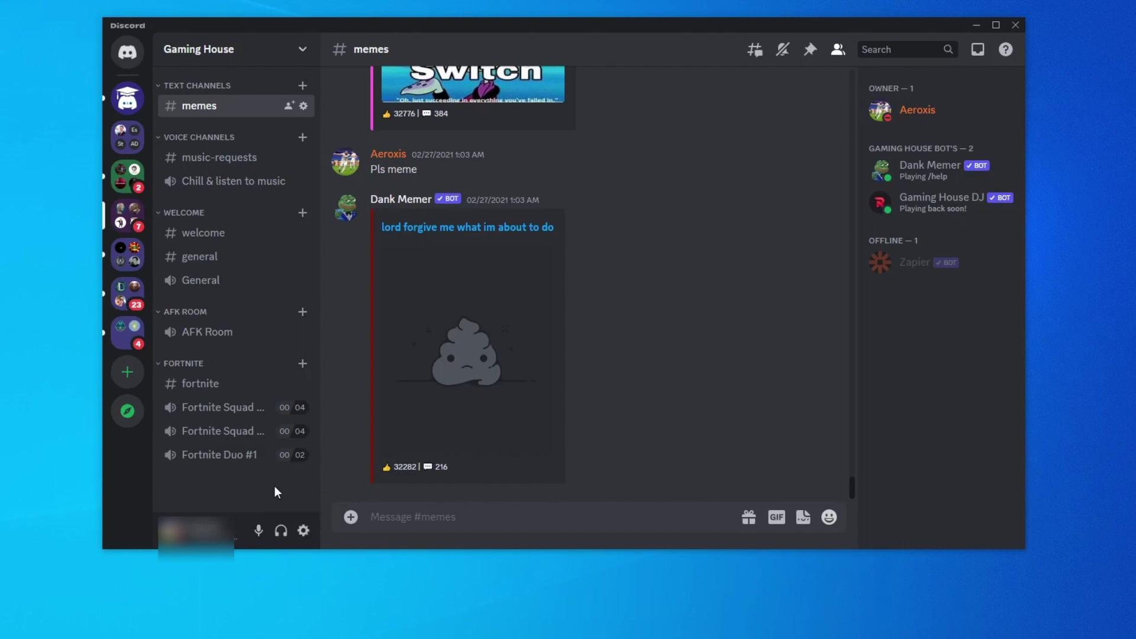
# Switch to Discord and open the Voice & Video section of the user settings
pyautogui.click(303, 531)
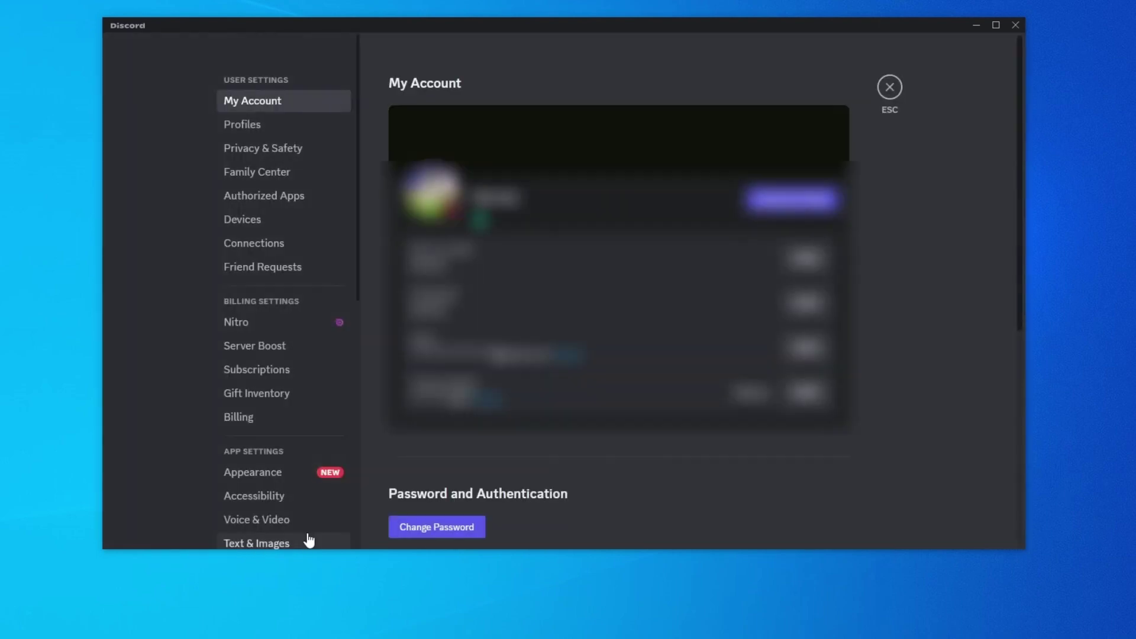
pyautogui.scroll(-4, 286, 405)
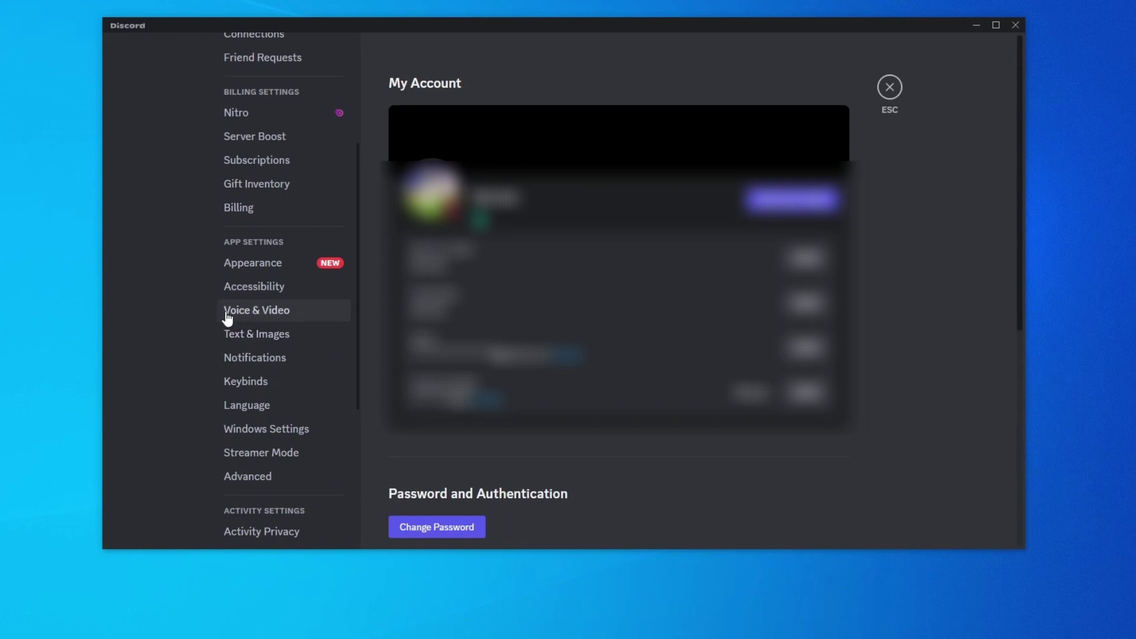
pyautogui.click(296, 308)
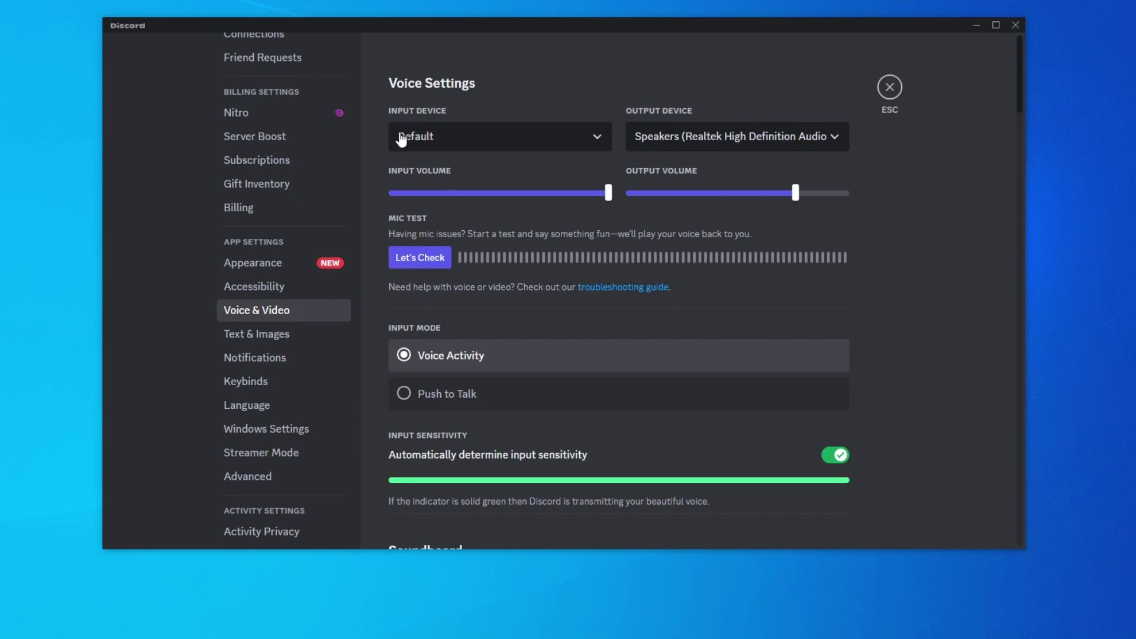
# Set the input device to Microphone (Razer Seiren Mini) with the input volume at 100%
pyautogui.click(438, 144)
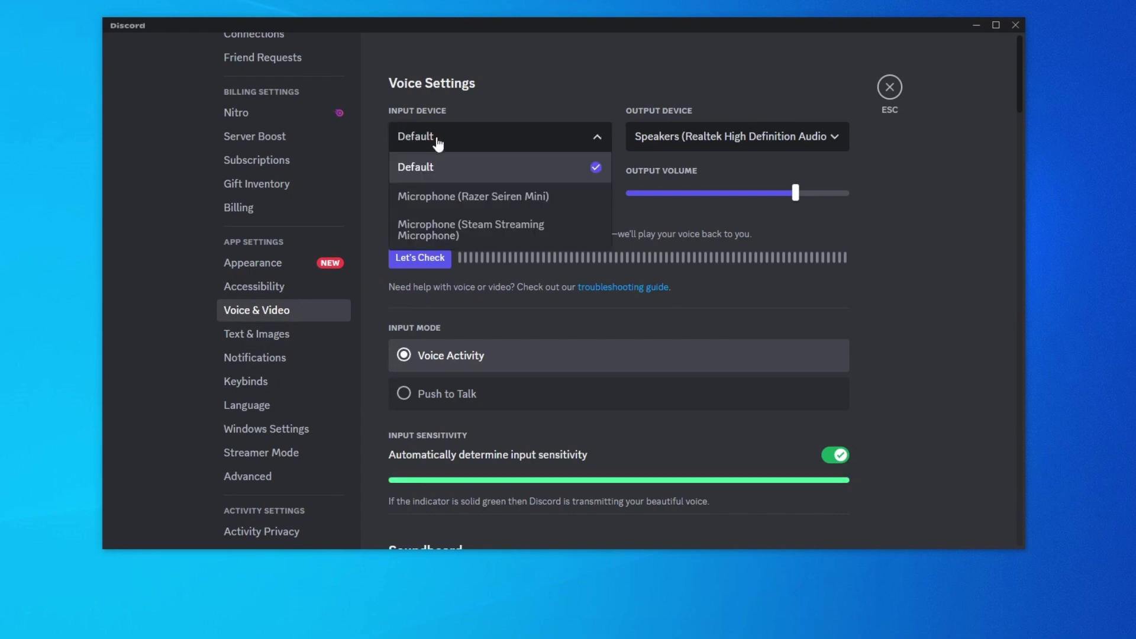
pyautogui.click(409, 197)
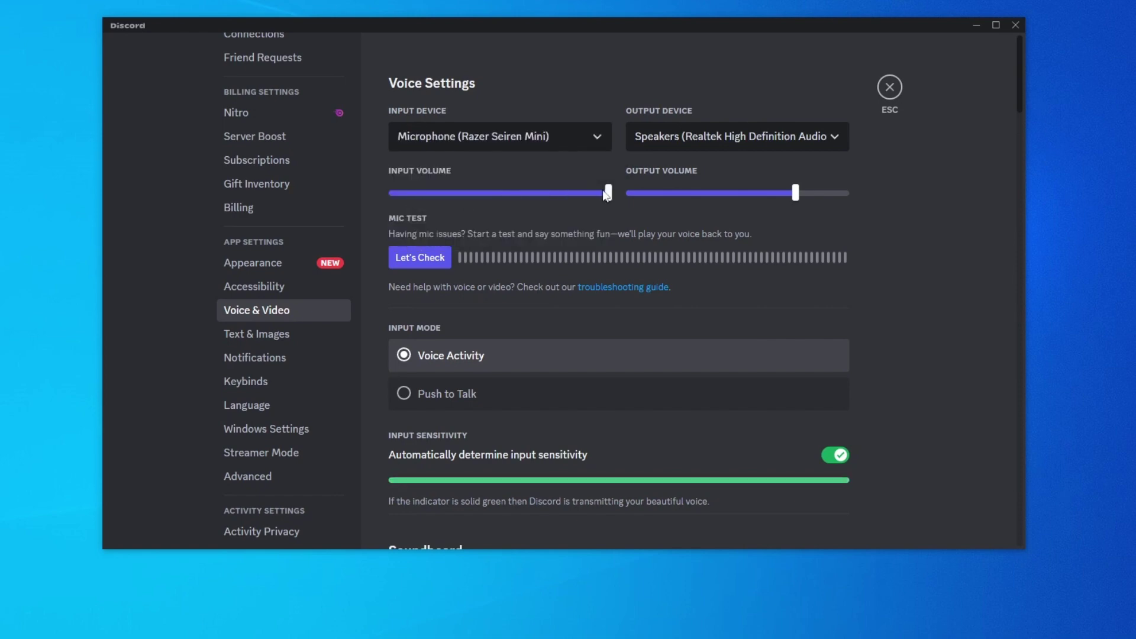
pyautogui.moveTo(605, 193)
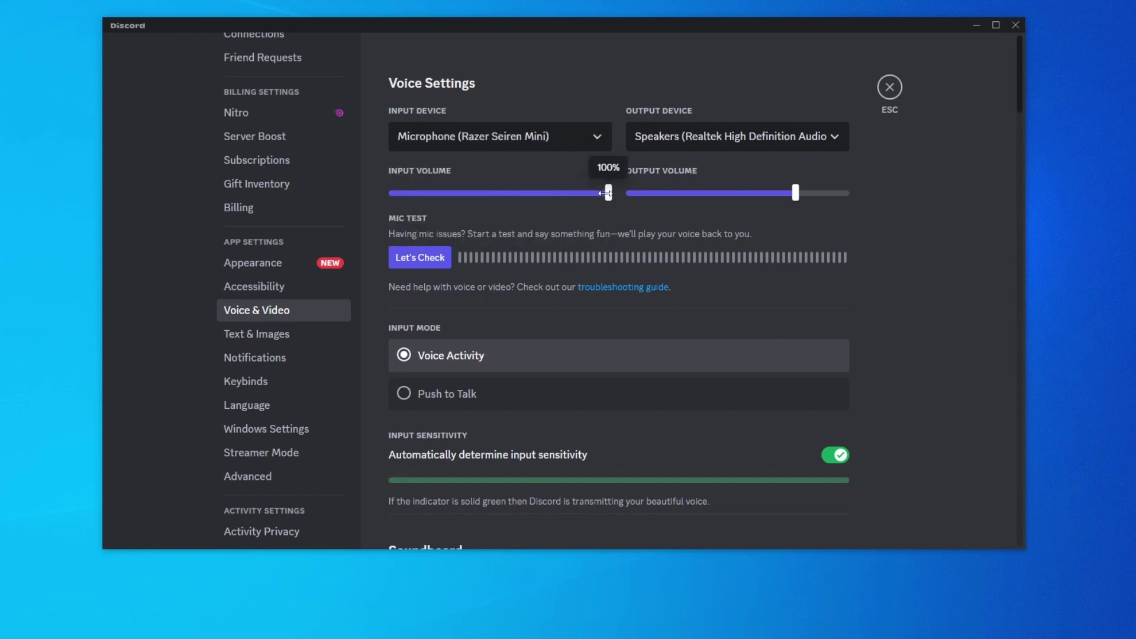
pyautogui.moveTo(604, 192); pyautogui.dragTo(611, 223)
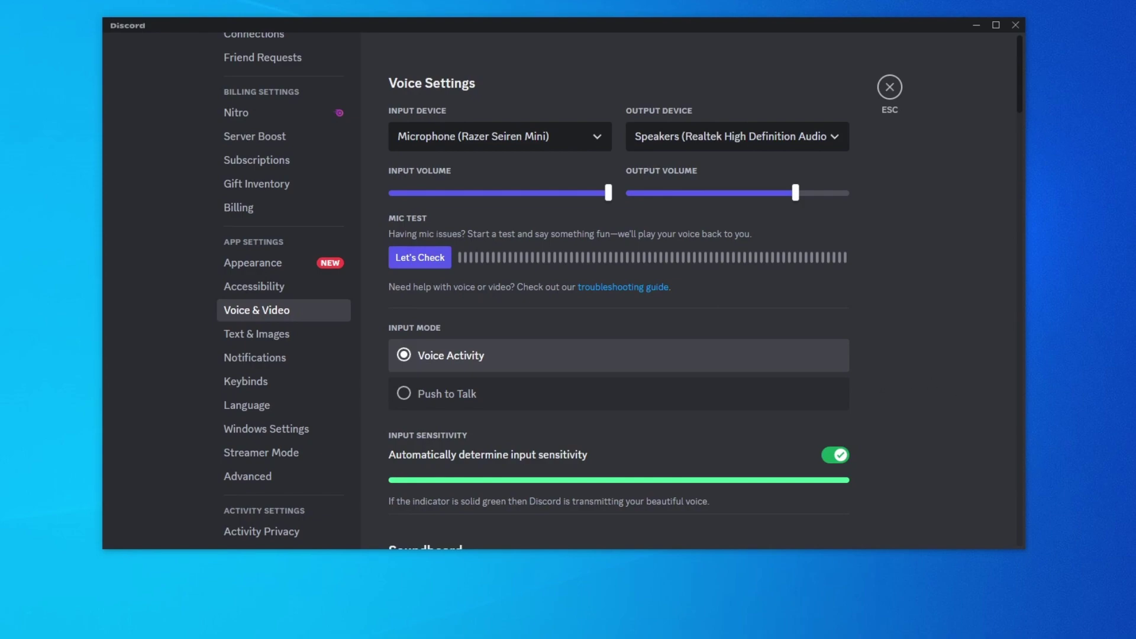
# Turn off Echo Cancellation and set Noise Suppression to None in the voice processing settings
pyautogui.moveTo(1018, 78); pyautogui.dragTo(969, 349)
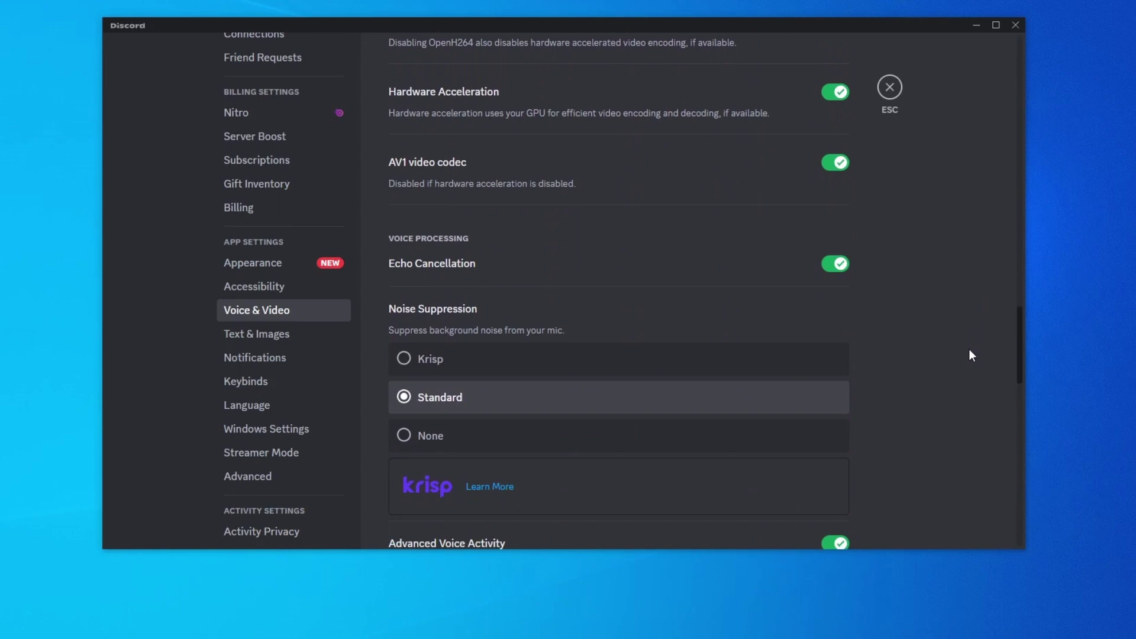
pyautogui.scroll(-2, 445, 201)
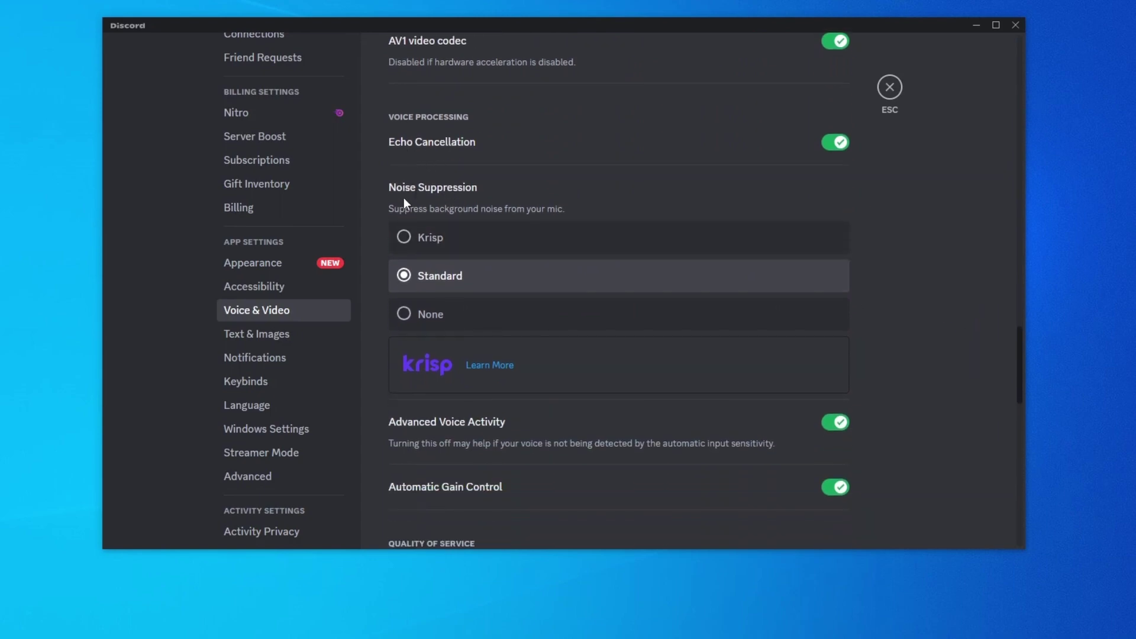
pyautogui.scroll(-2, 441, 309)
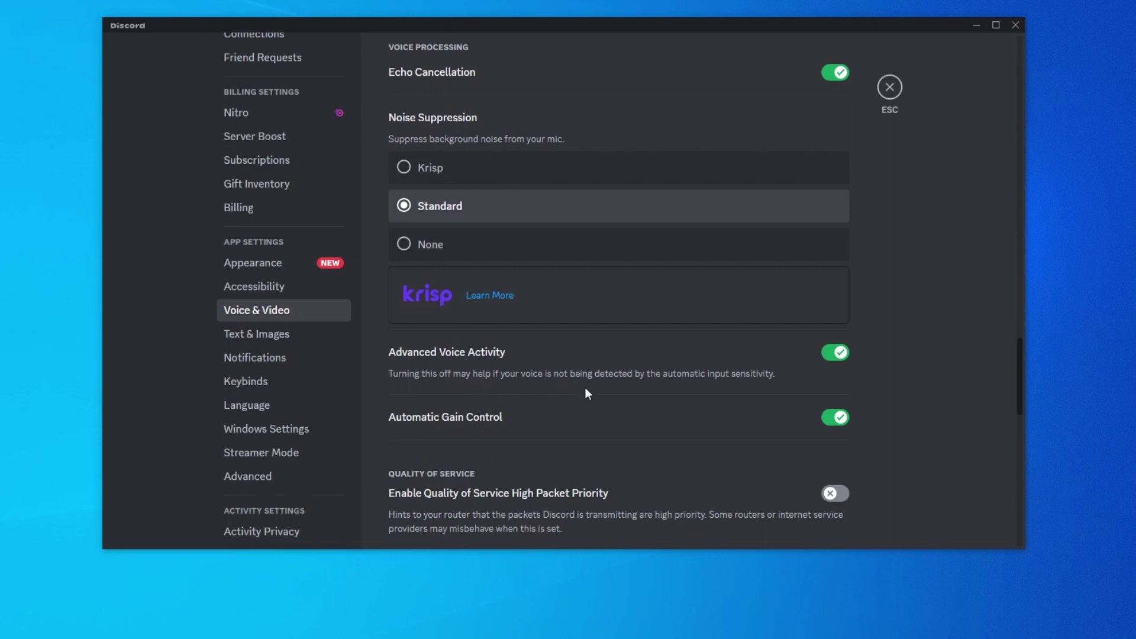
pyautogui.scroll(2, 588, 394)
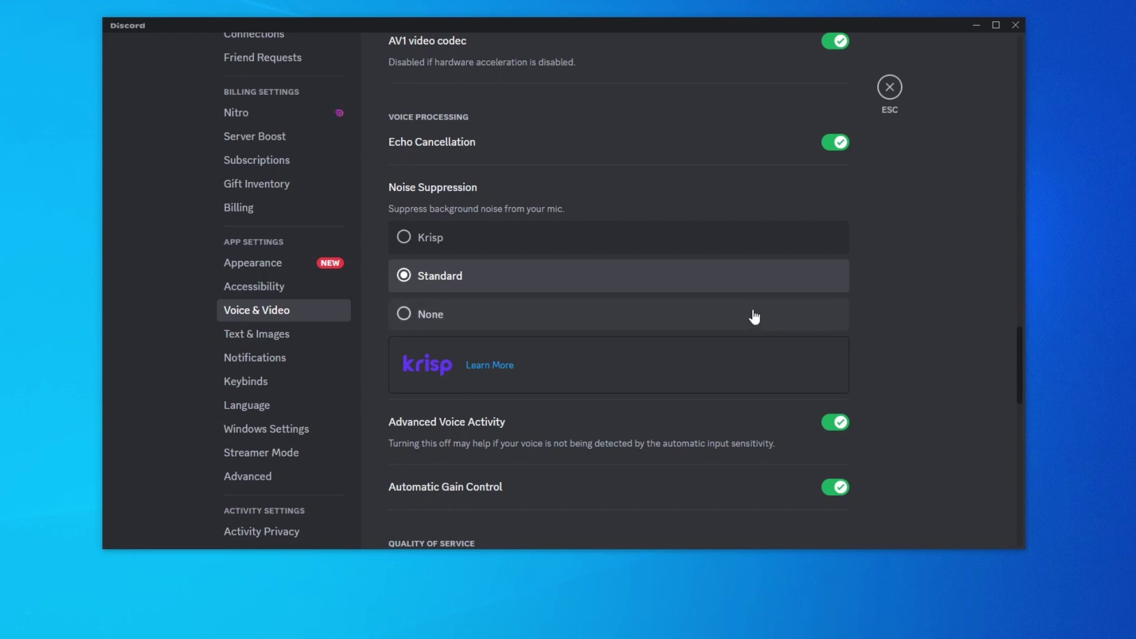
pyautogui.scroll(4, 752, 318)
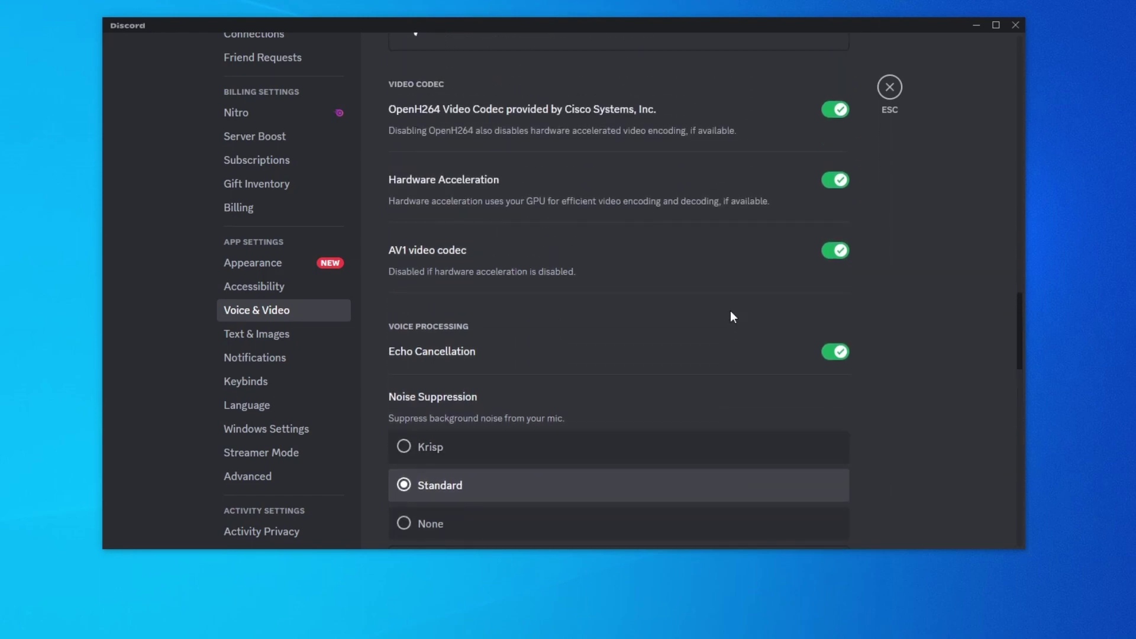
pyautogui.scroll(-3, 732, 317)
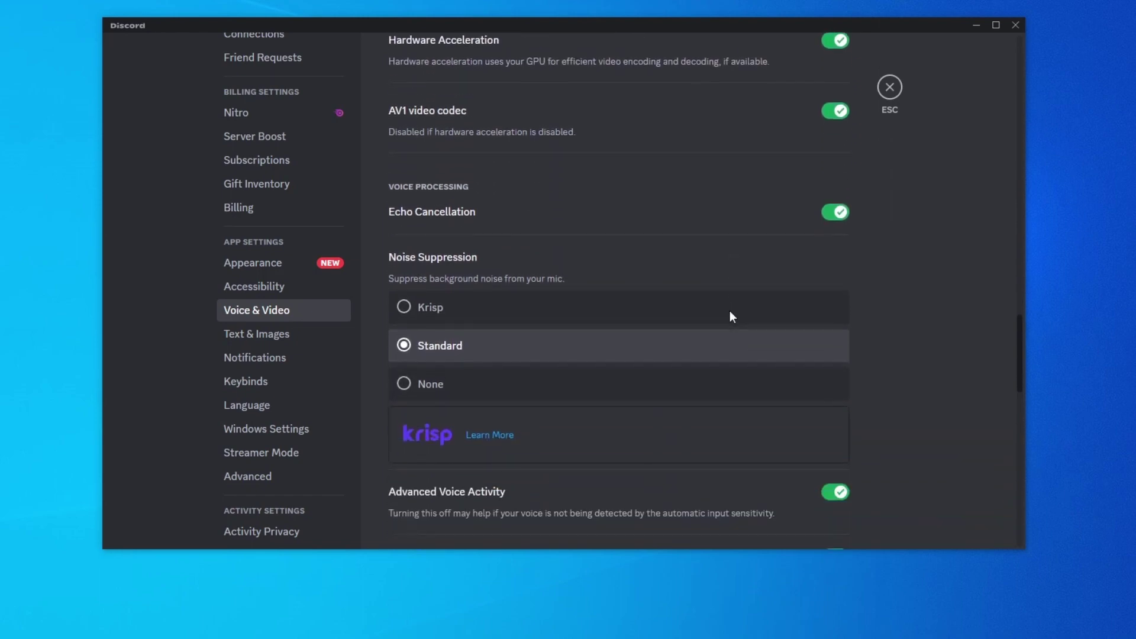
pyautogui.click(835, 212)
pyautogui.scroll(-1, 807, 282)
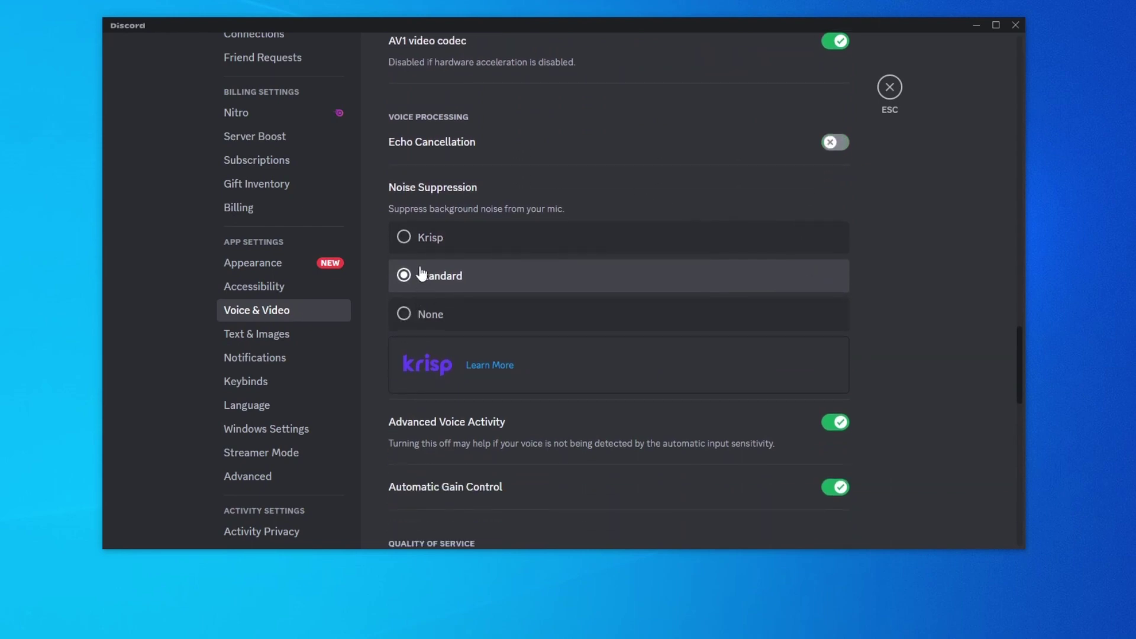
pyautogui.click(418, 324)
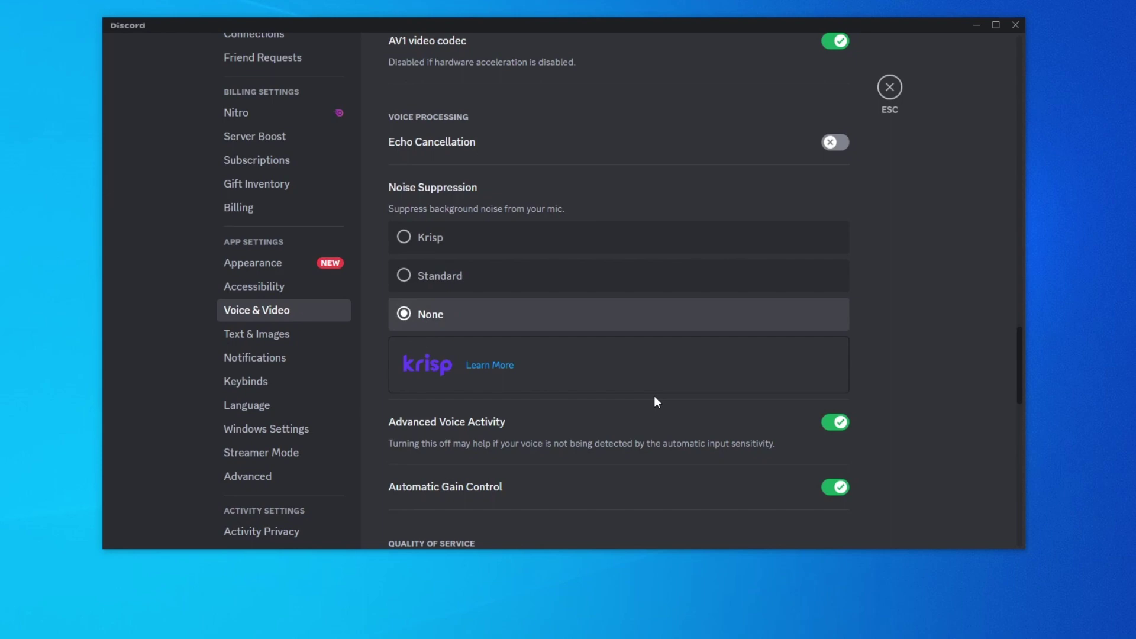
# Enable Quality of Service High Packet Priority and close the user settings
pyautogui.scroll(-1, 618, 367)
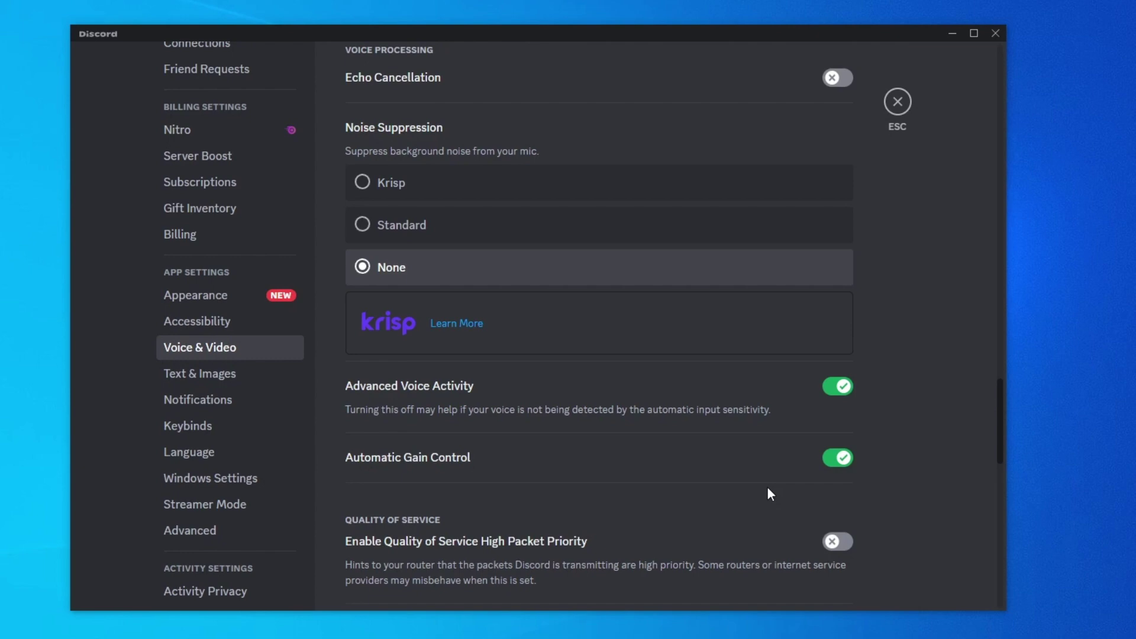
pyautogui.scroll(15, 768, 489)
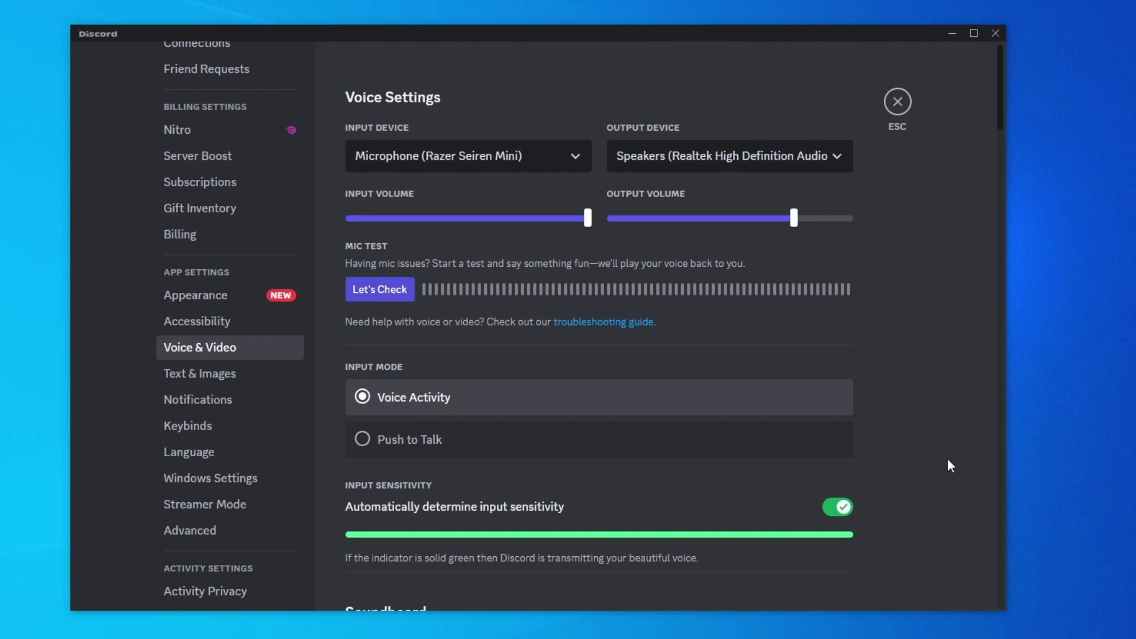
pyautogui.scroll(-12, 385, 382)
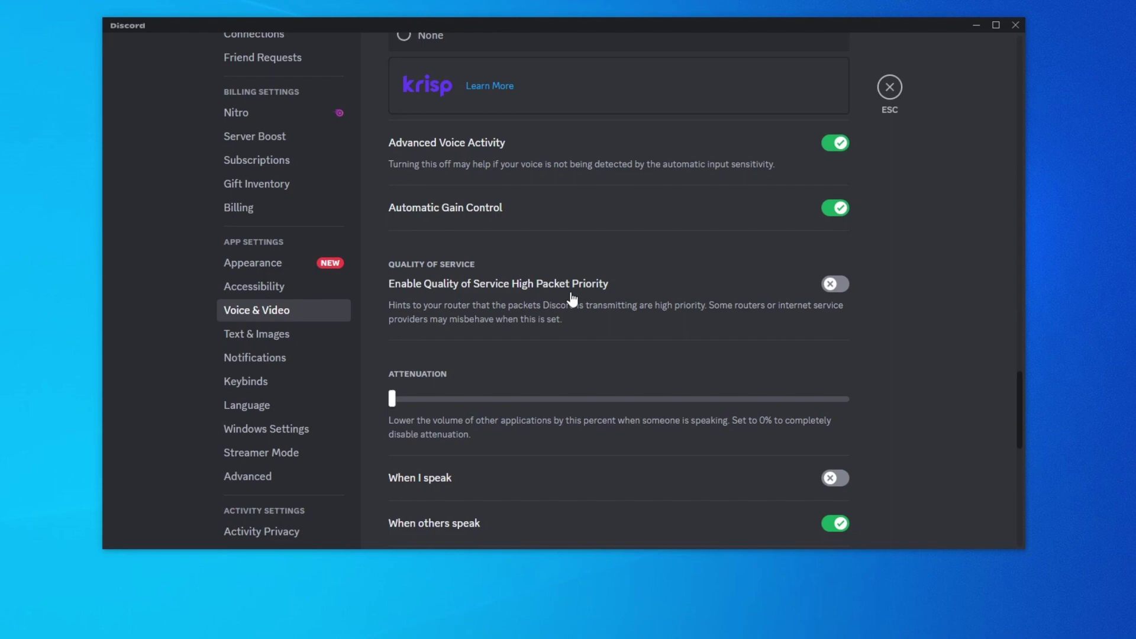
pyautogui.click(835, 285)
pyautogui.press('Escape')
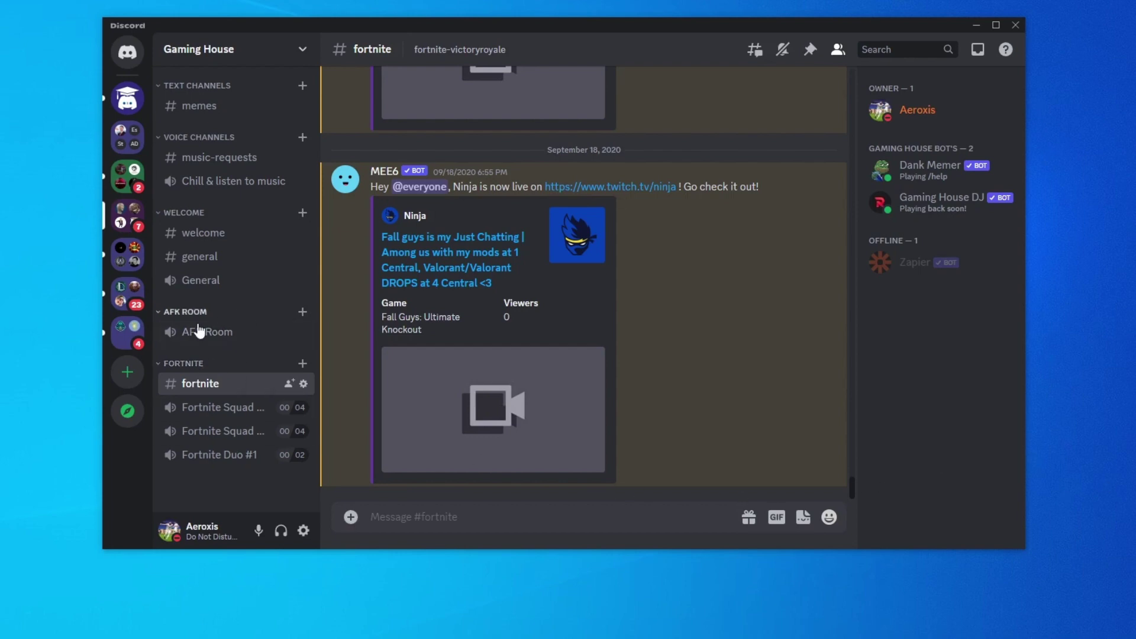
# Raise the bitrate of the Fortnite Squad #1 voice channel to 96 kbps, save the change and close the channel settings
pyautogui.rightClick(212, 414)
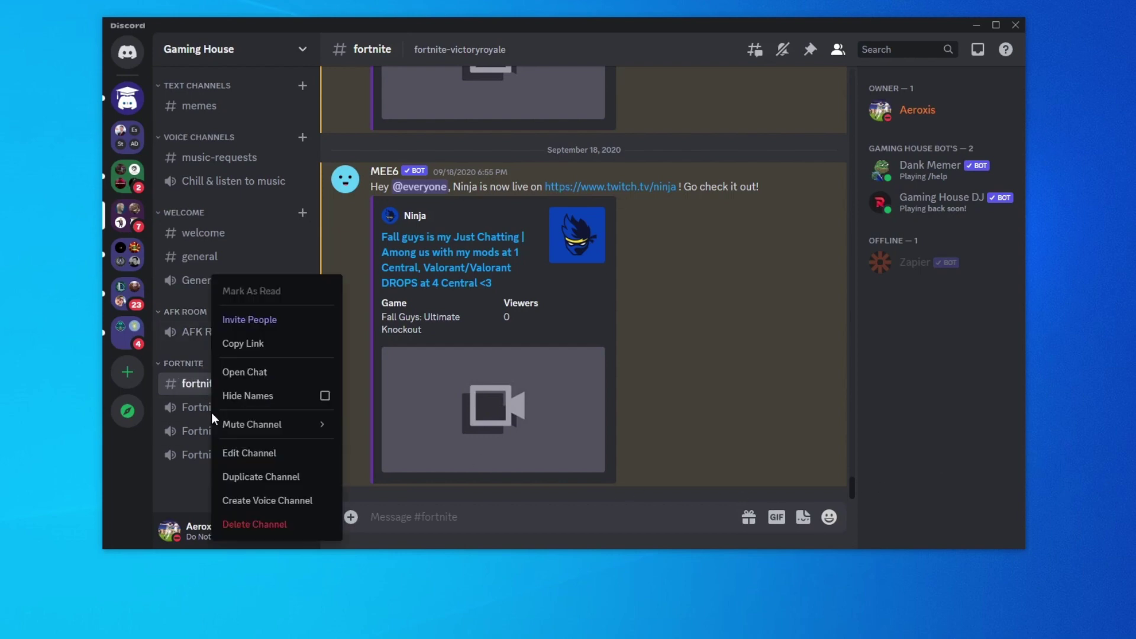
pyautogui.click(267, 459)
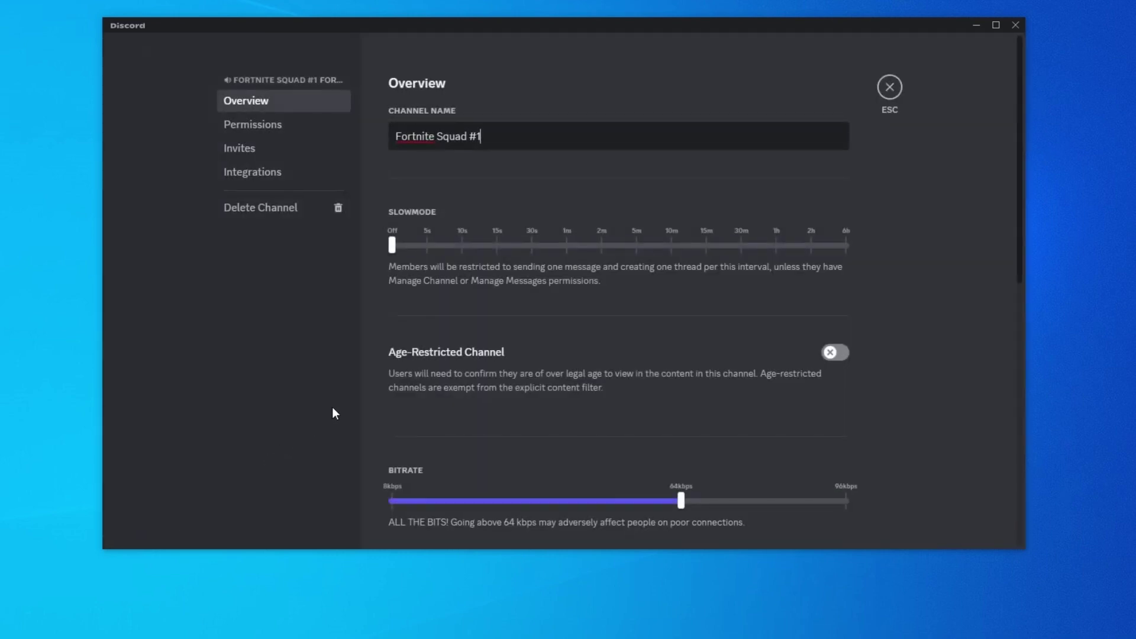
pyautogui.scroll(-4, 478, 357)
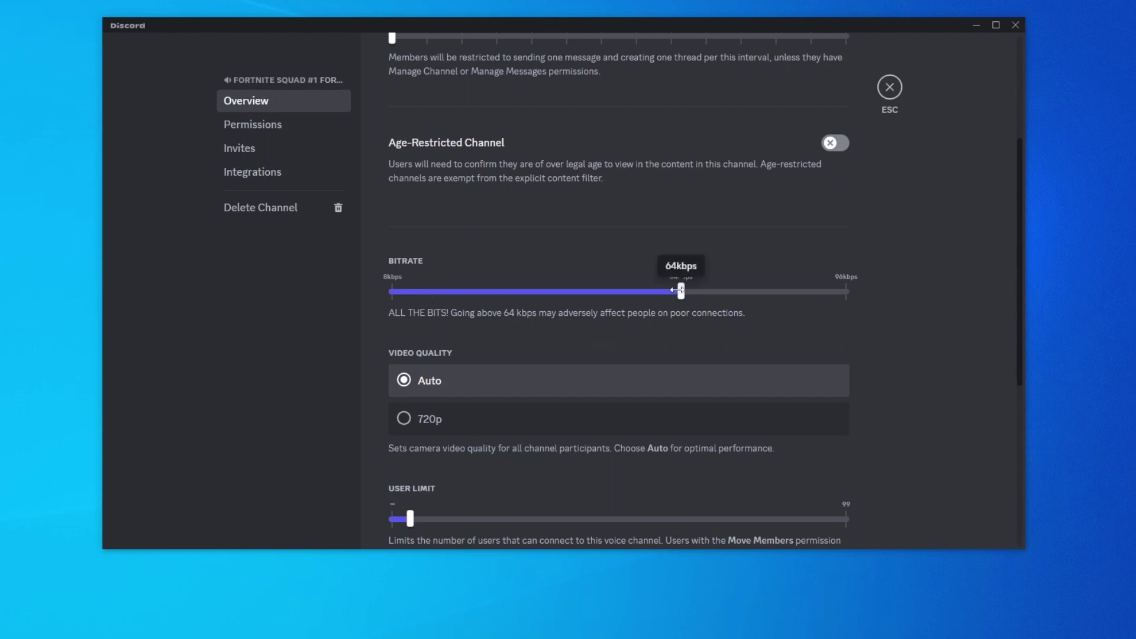
pyautogui.moveTo(681, 292); pyautogui.dragTo(861, 303)
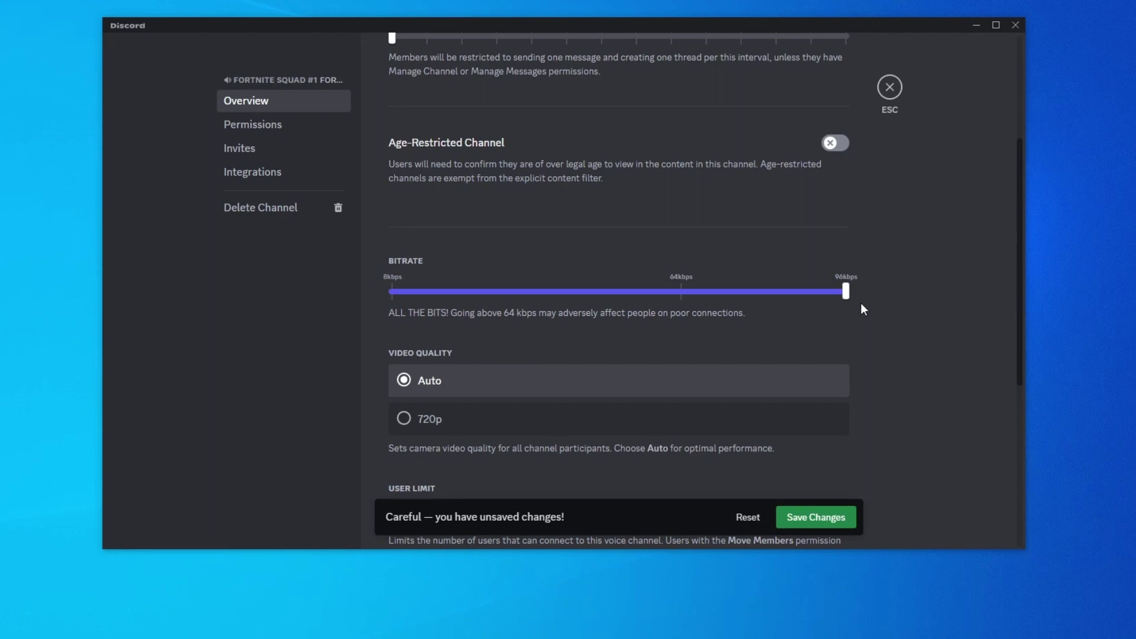
pyautogui.click(815, 518)
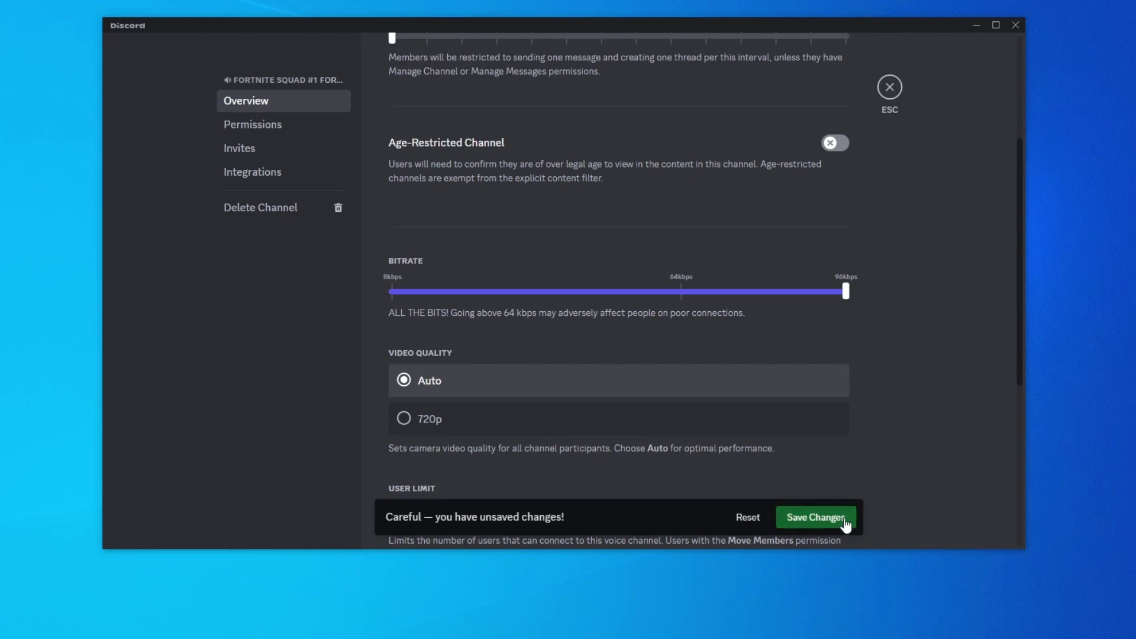
pyautogui.click(889, 87)
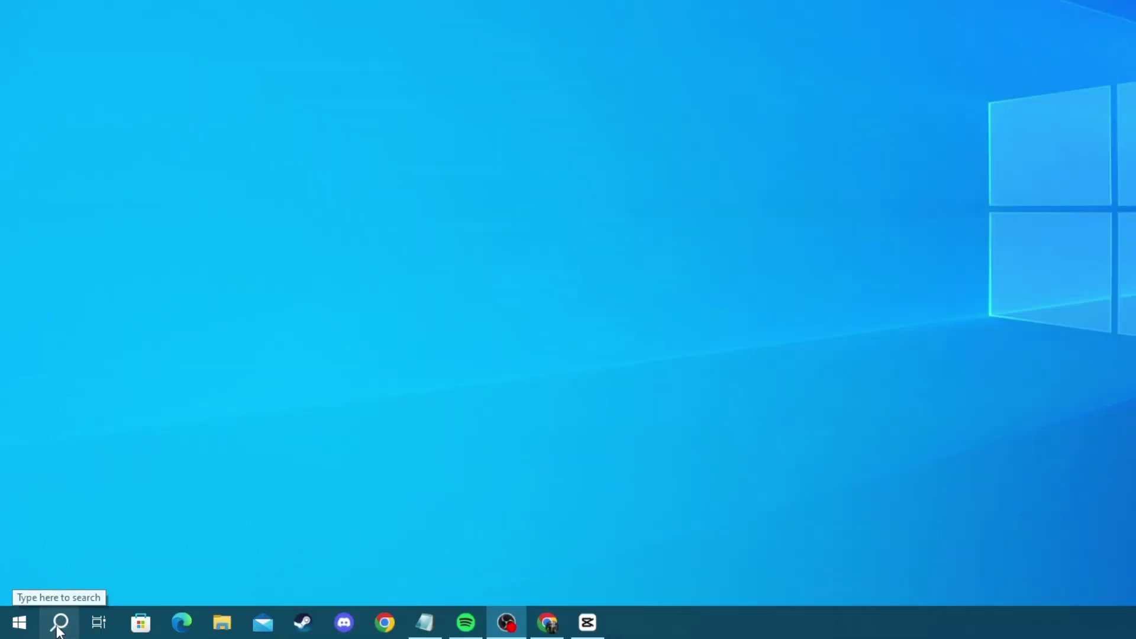
# Search Windows for "device manager", open Device Manager and move its window closer to the middle of the desktop
pyautogui.click(43, 627)
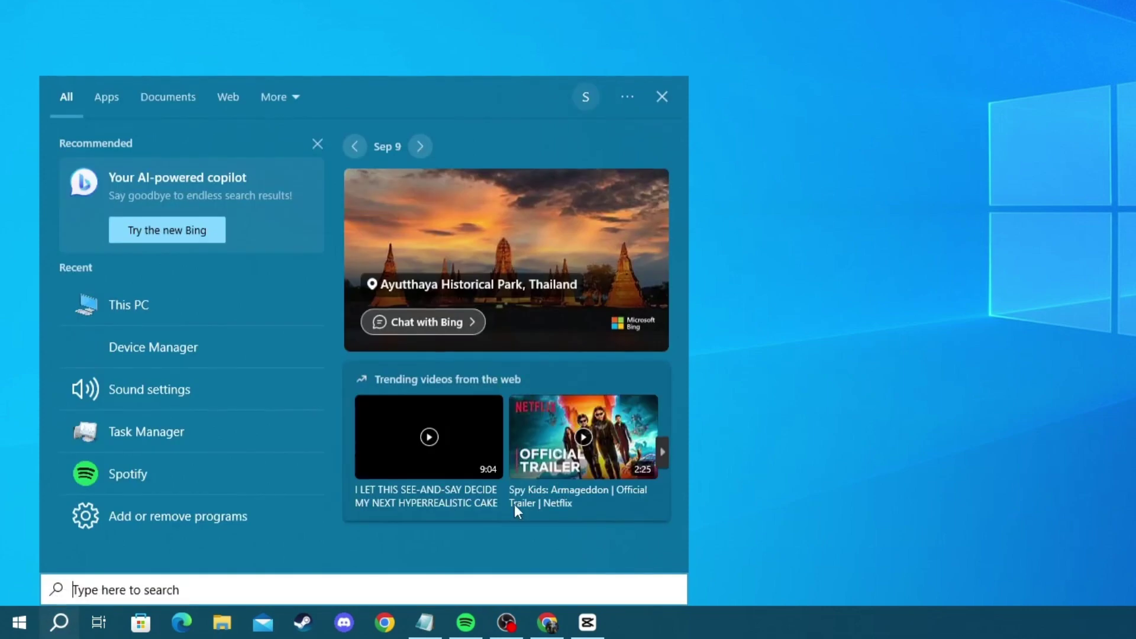
pyautogui.write('device ')
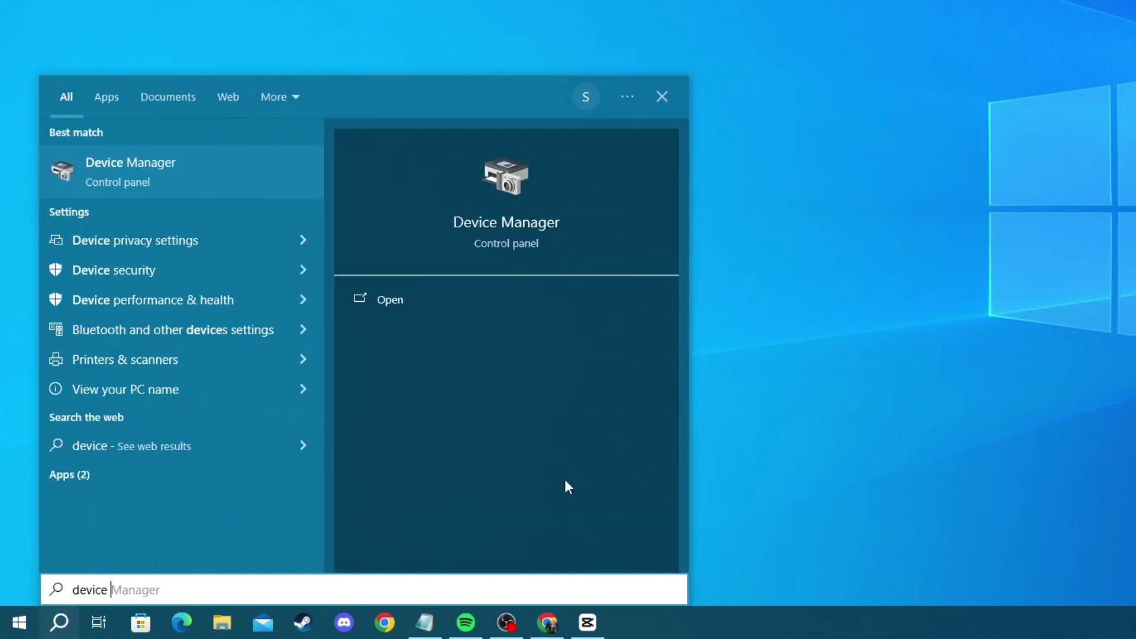
pyautogui.write('manager')
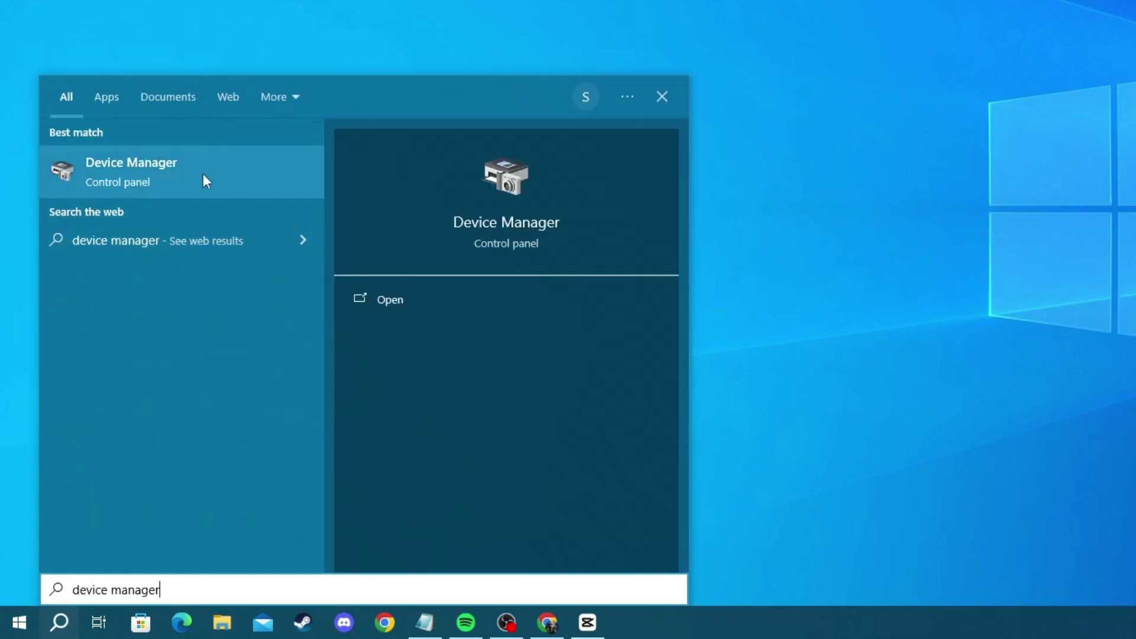
pyautogui.click(203, 176)
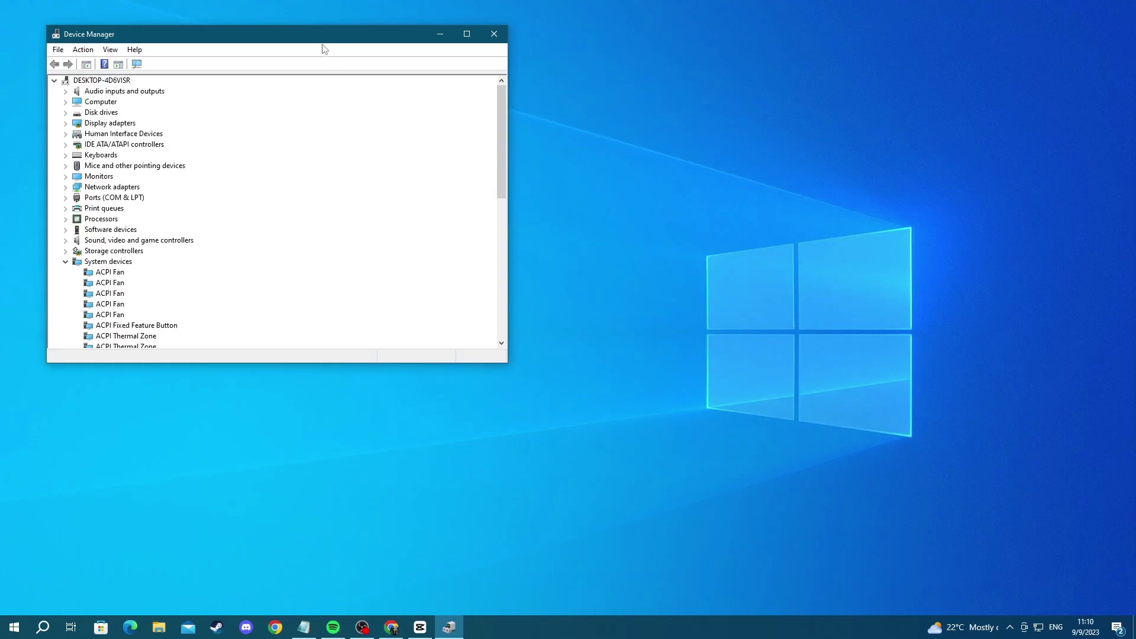
pyautogui.moveTo(323, 39); pyautogui.dragTo(589, 119)
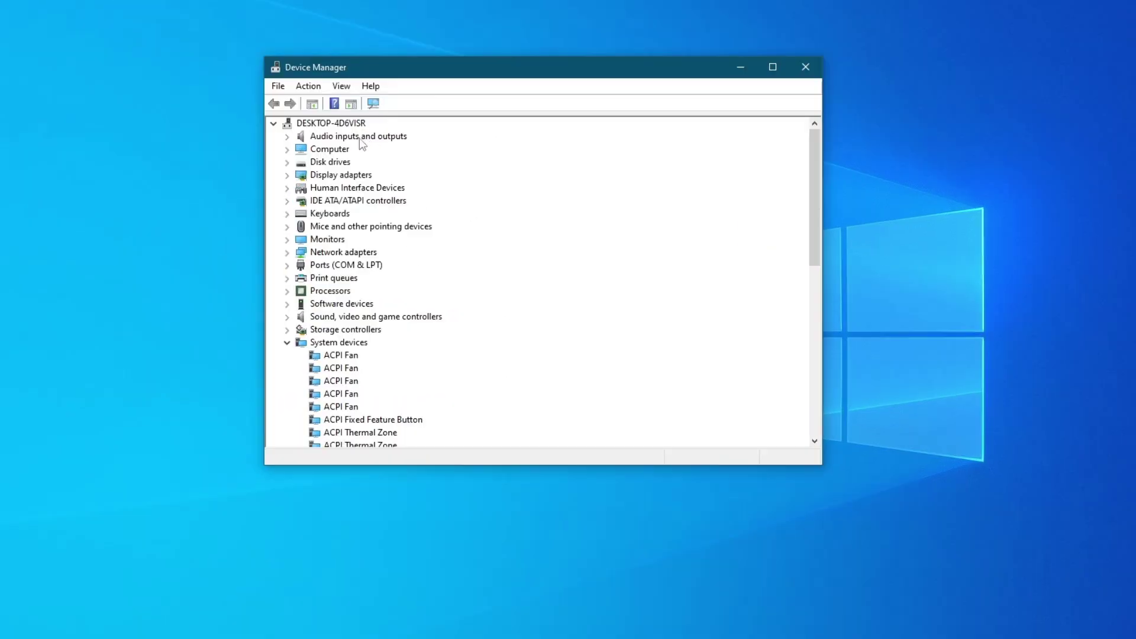
# Expand the audio inputs and outputs and open the driver properties of Microphone (Razer Seiren Mini)
pyautogui.doubleClick(364, 137)
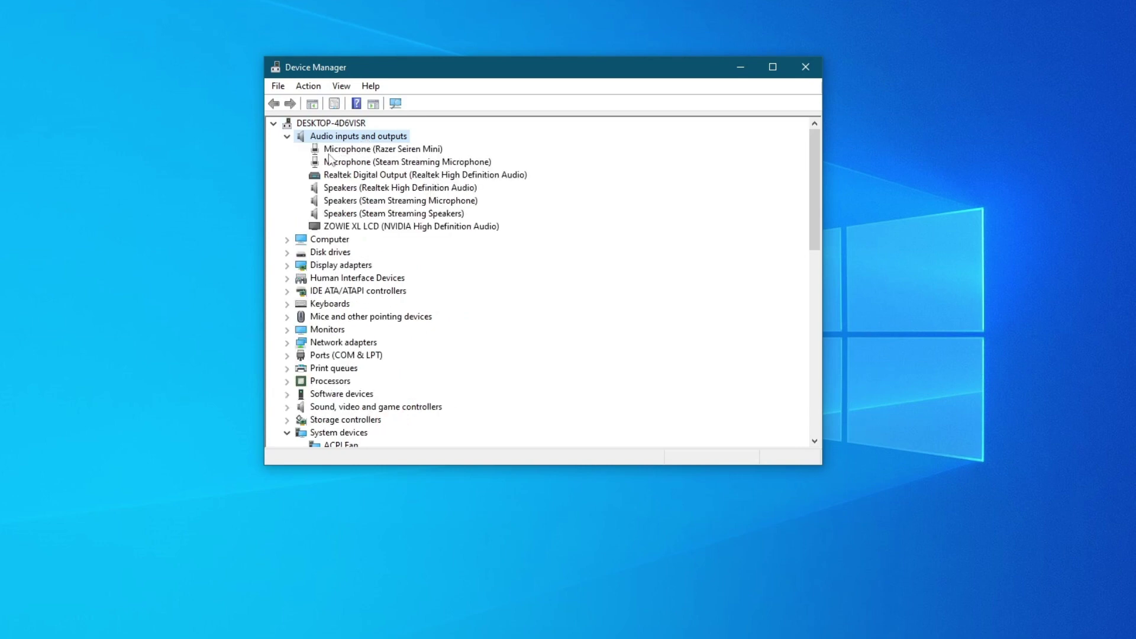
pyautogui.click(323, 149)
pyautogui.rightClick(322, 149)
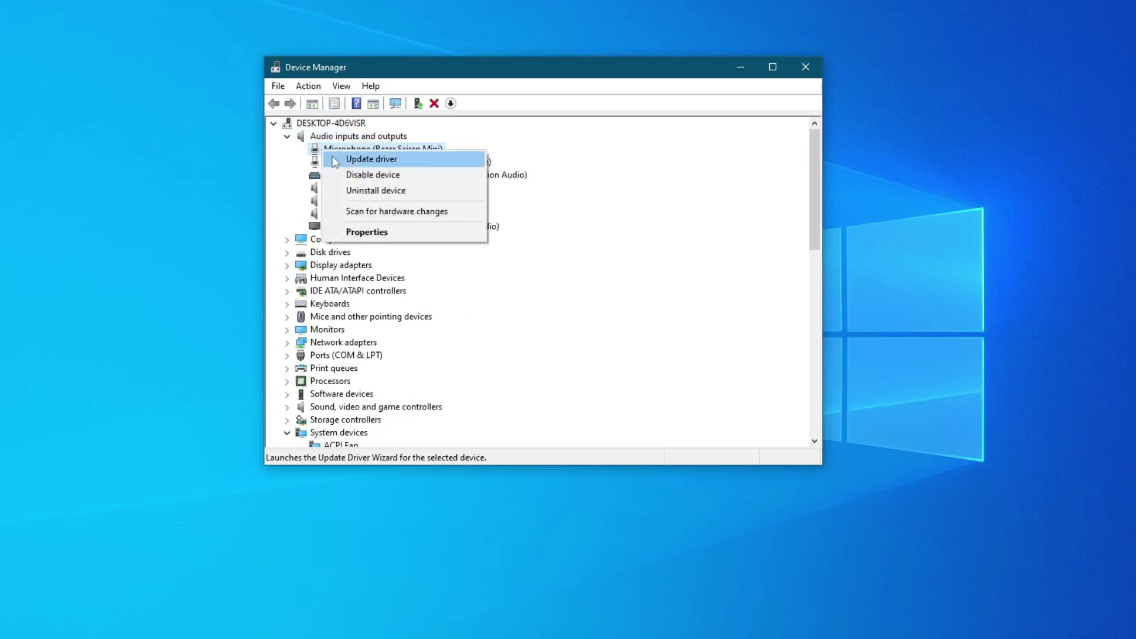
pyautogui.click(383, 236)
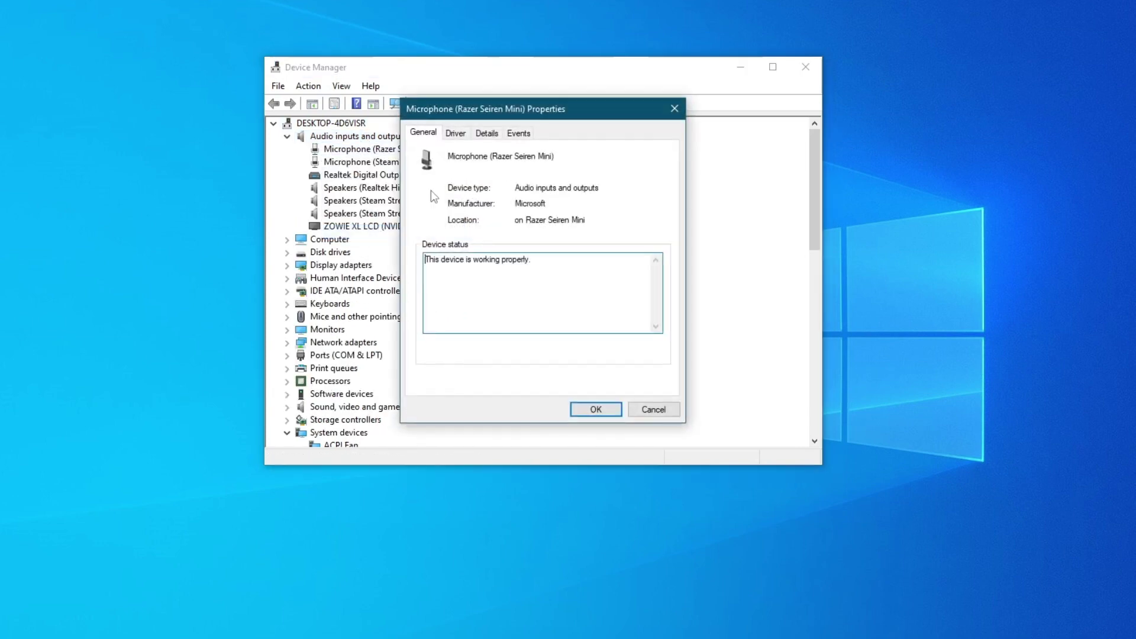
pyautogui.click(457, 133)
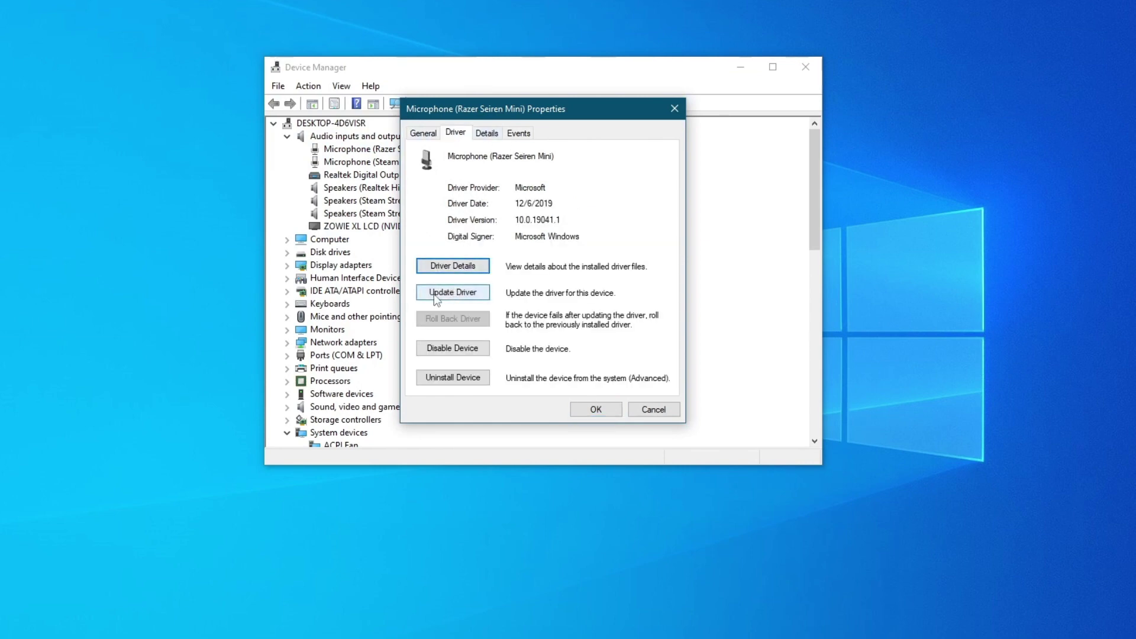
# Update the microphone driver by searching automatically for drivers, and close the wizard, the properties and Device Manager
pyautogui.click(482, 296)
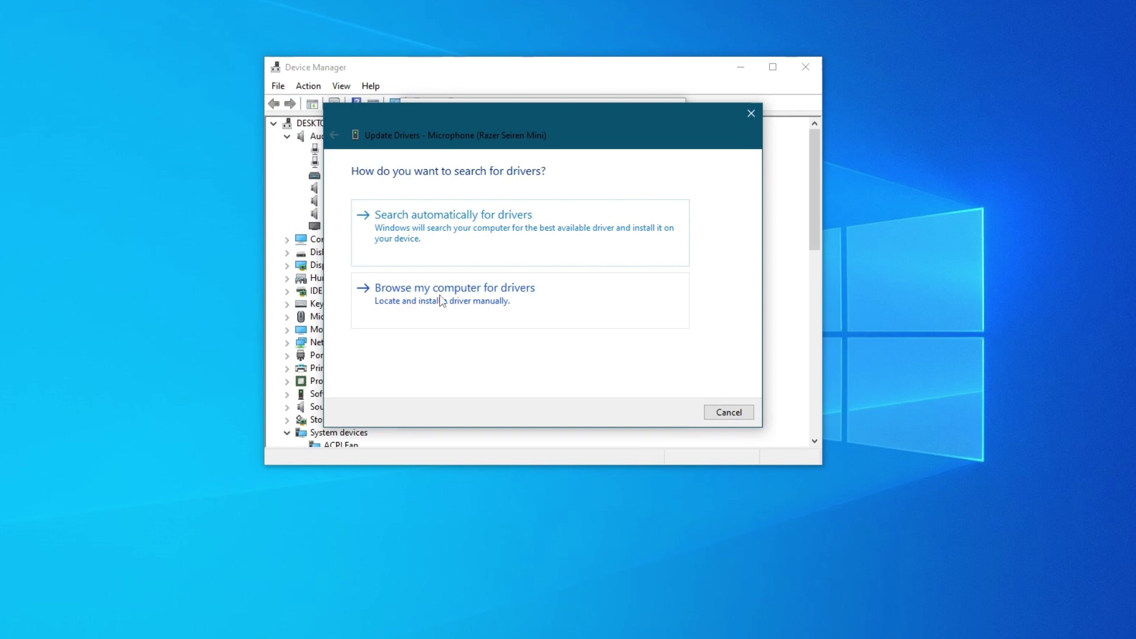
pyautogui.click(446, 237)
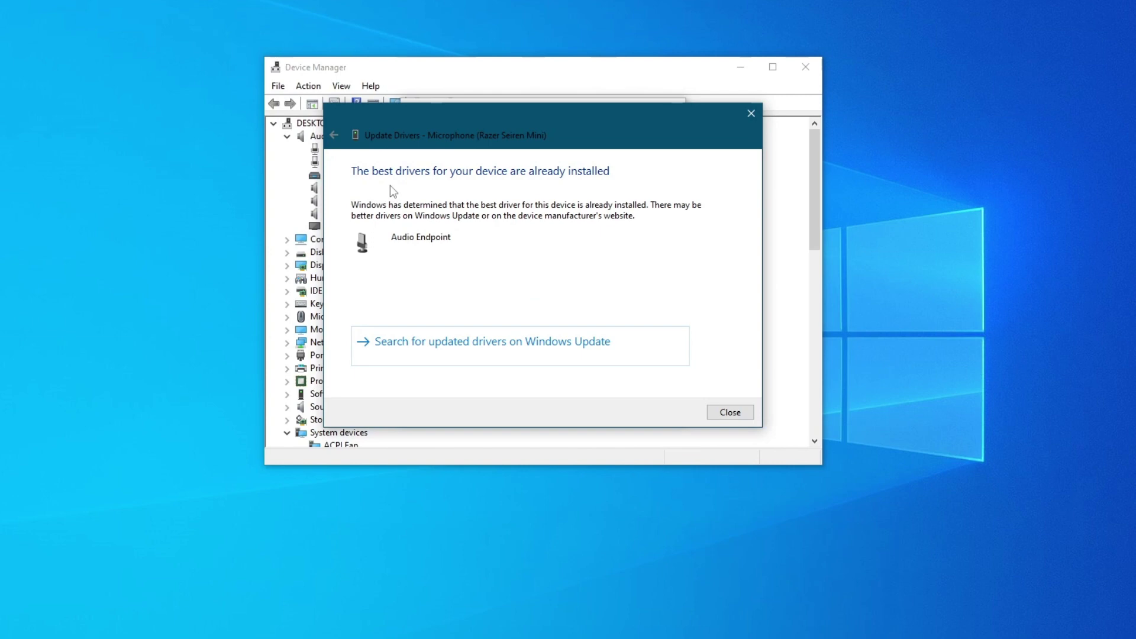
pyautogui.click(731, 412)
pyautogui.click(677, 104)
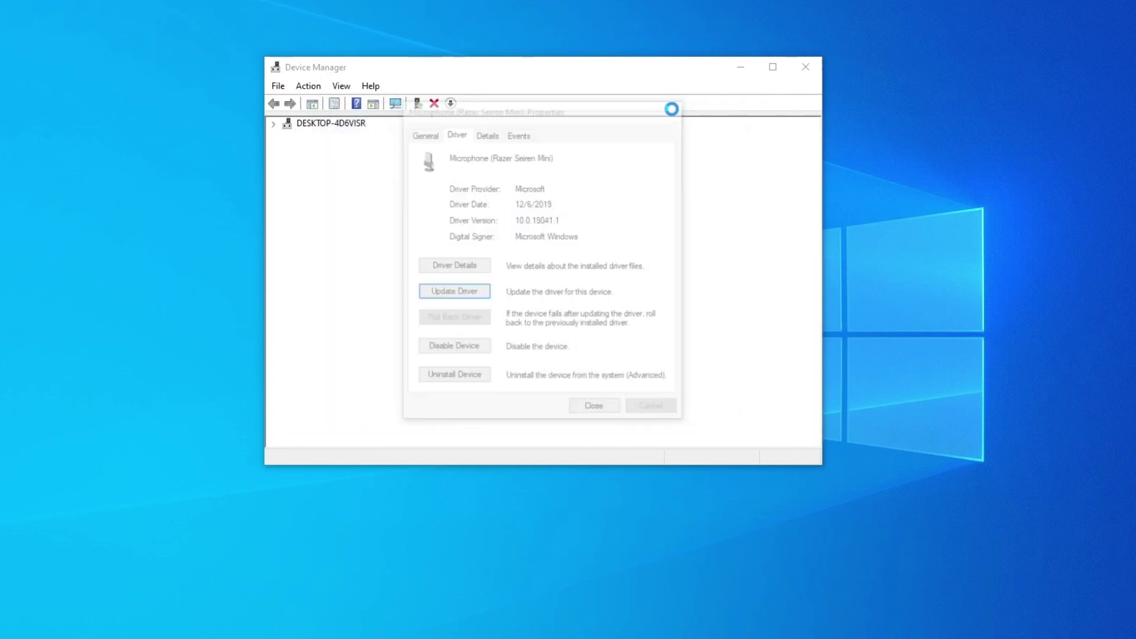
pyautogui.click(809, 66)
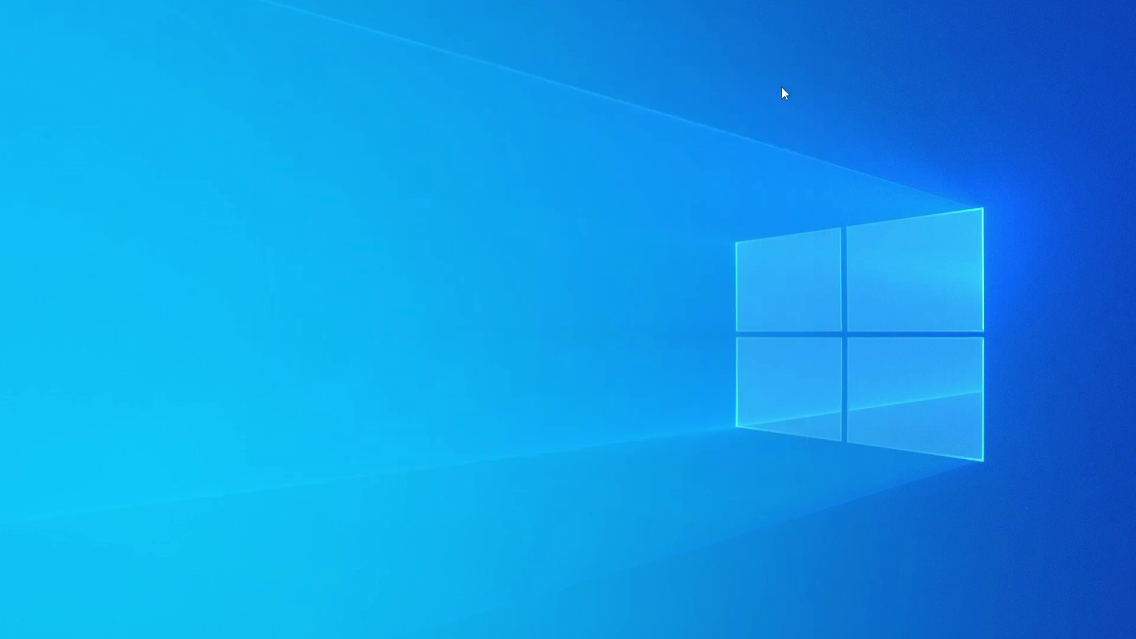